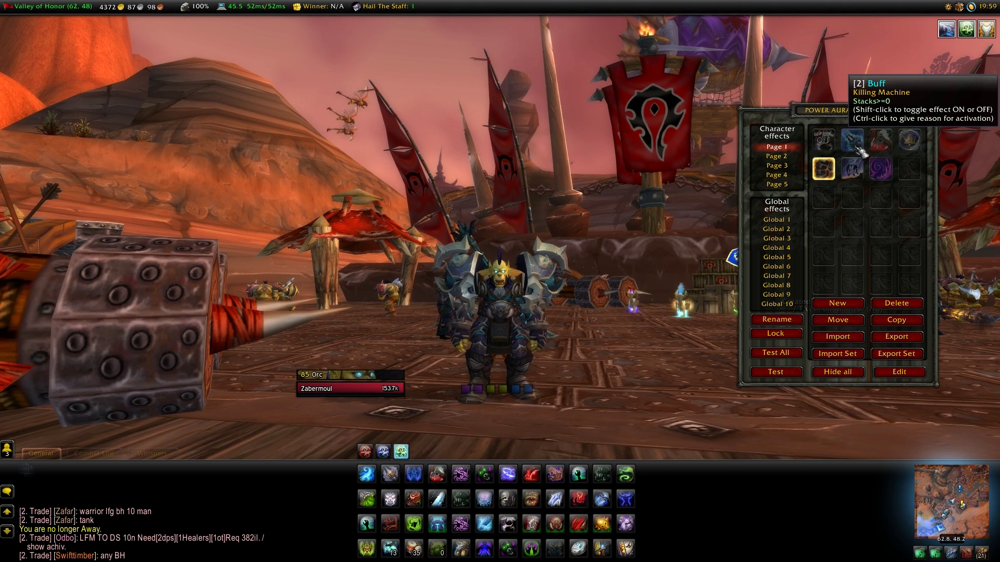
Apply and cancel the Path of Frost buff, then start a new aura effect.
key("1")
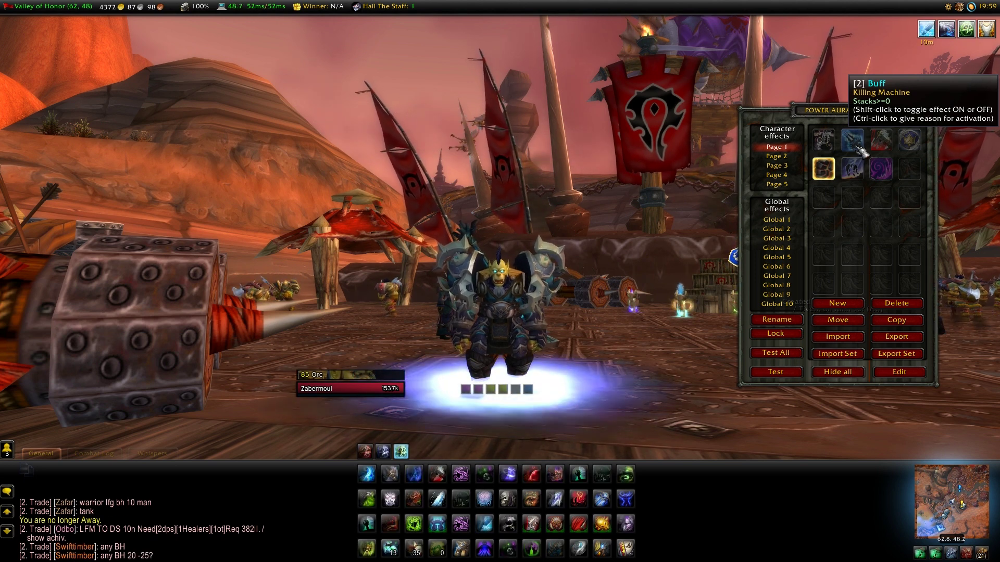
right_click(927, 29)
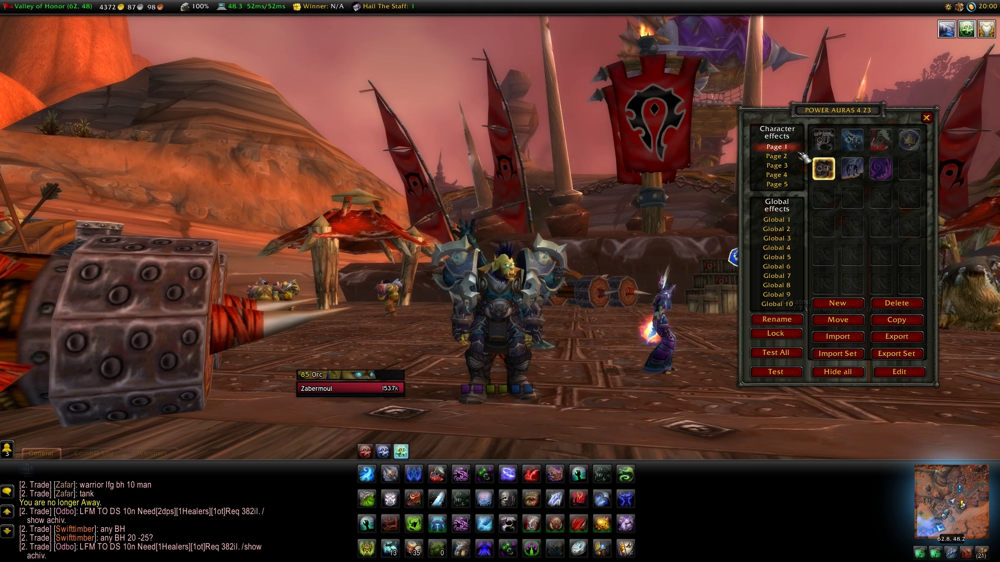
left_click(839, 309)
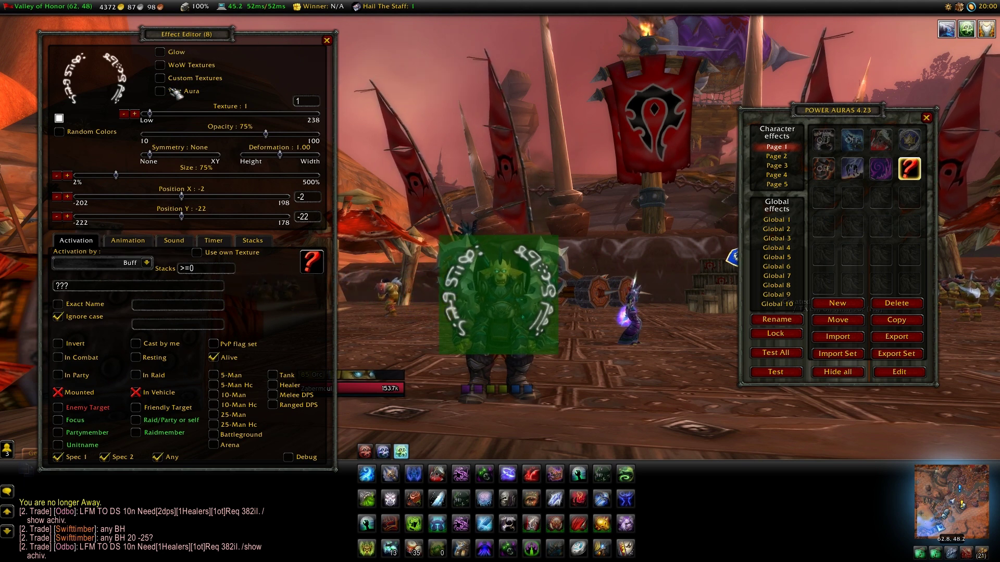
Switch the new aura to WoW Textures and select texture 43, the crosshair.
left_click_drag(158, 120, 318, 125)
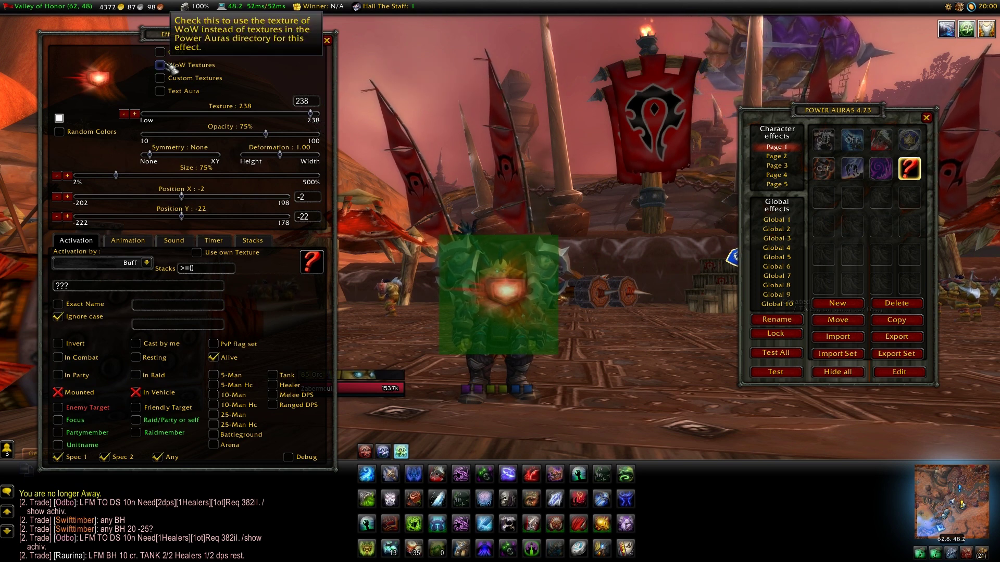
left_click(187, 65)
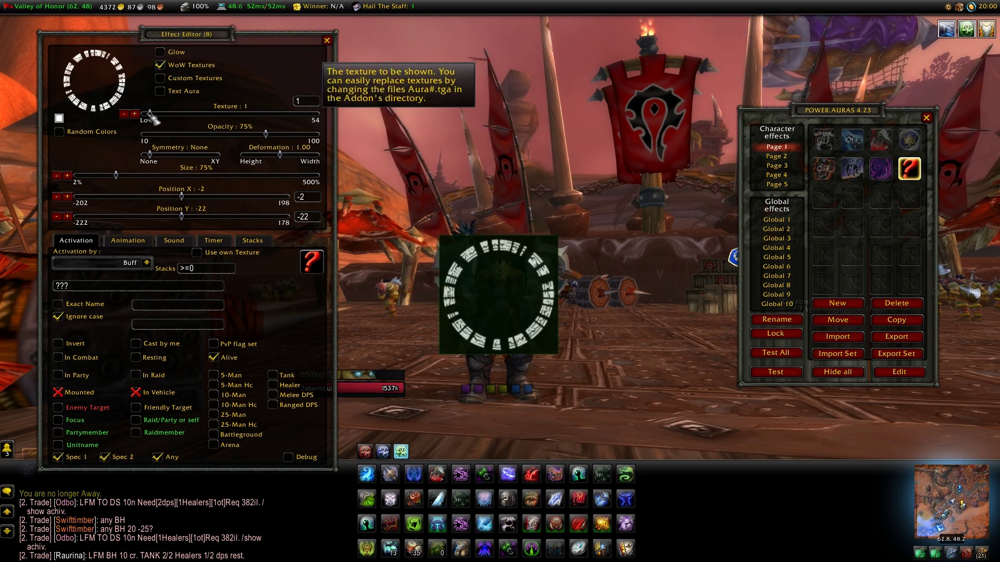
left_click_drag(150, 114, 277, 115)
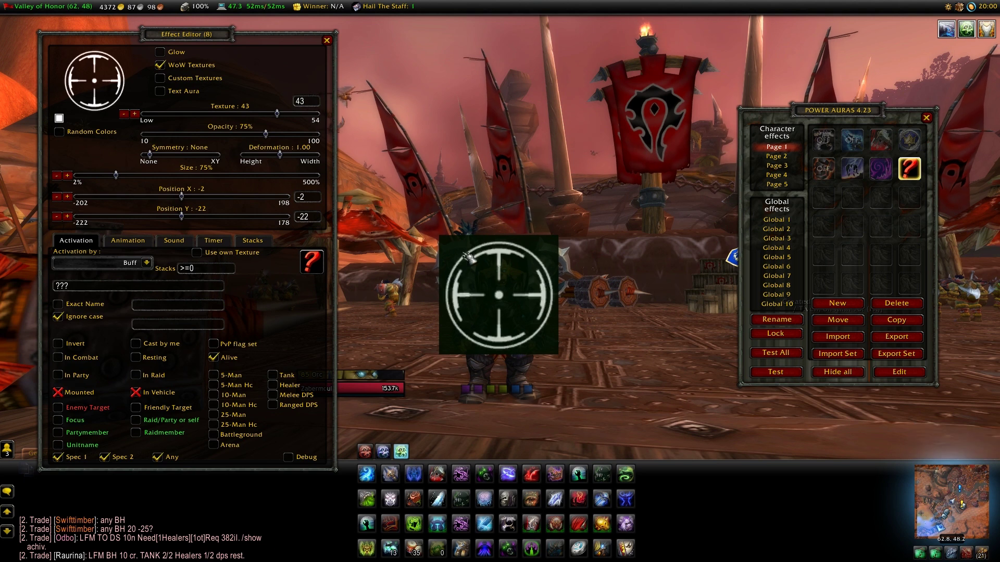
Raise the crosshair aura to X 1, Y 17, keeping its size at 75%.
left_click(163, 52)
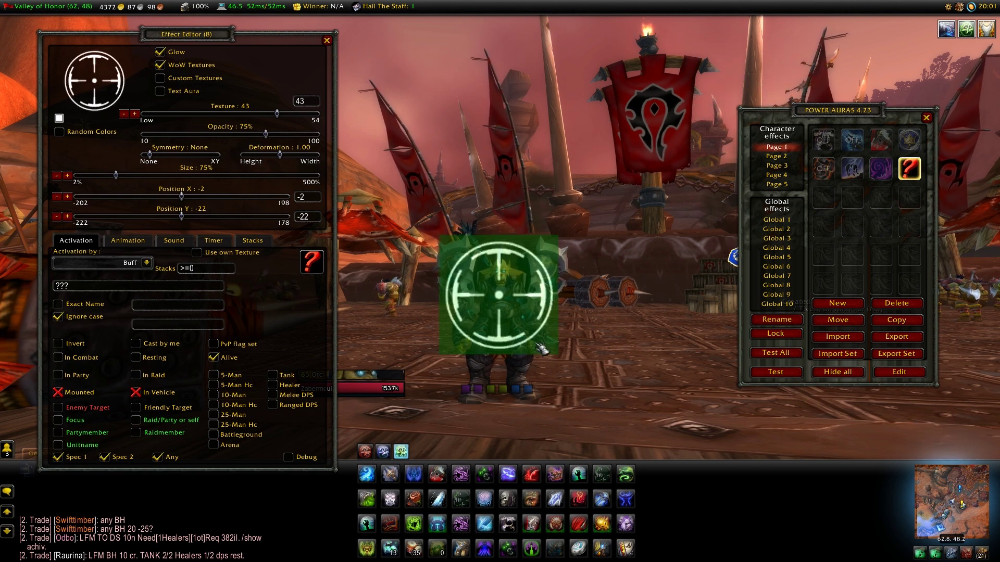
left_click(161, 52)
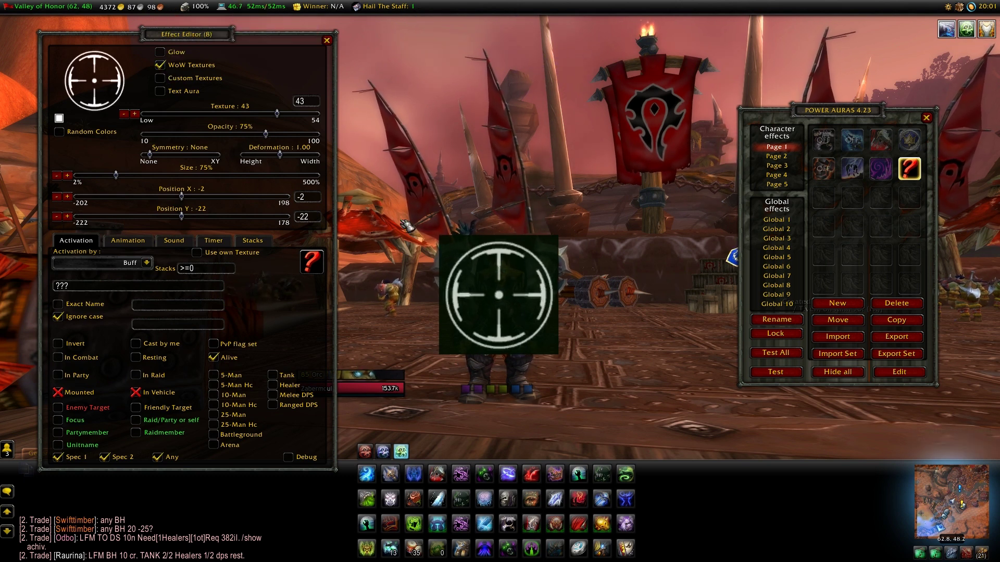
left_click_drag(502, 300, 506, 276)
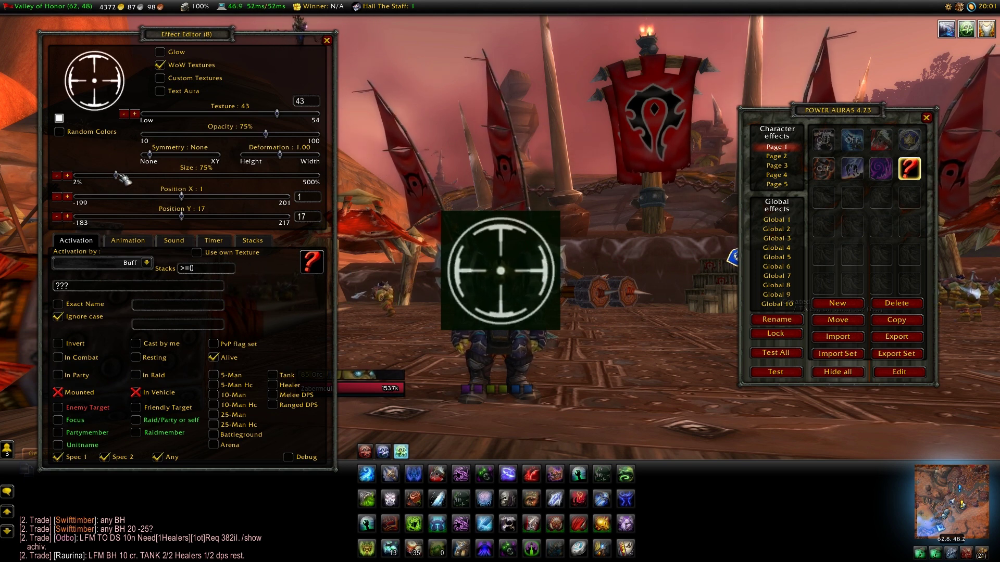
left_click_drag(117, 175, 143, 183)
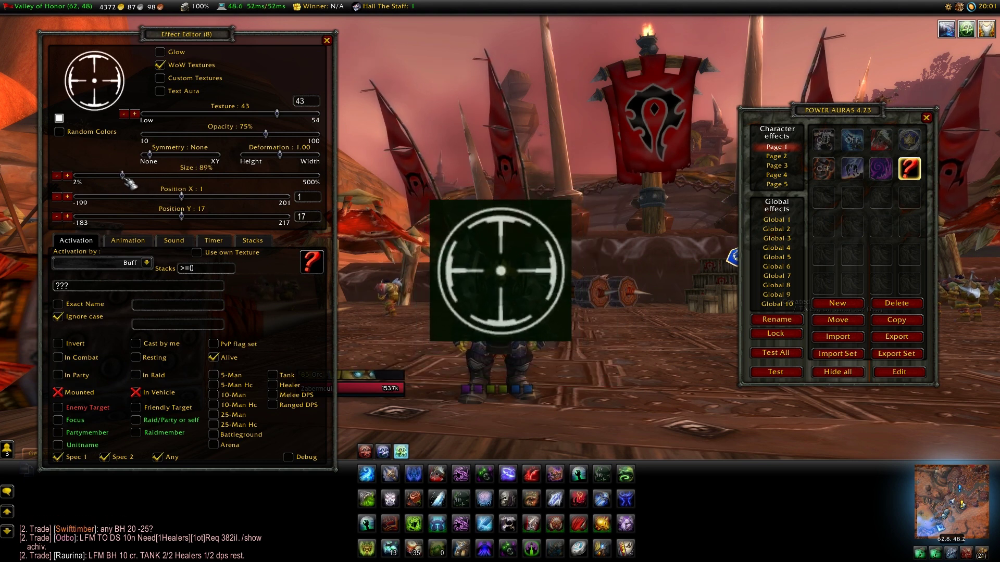
left_click_drag(119, 180, 119, 179)
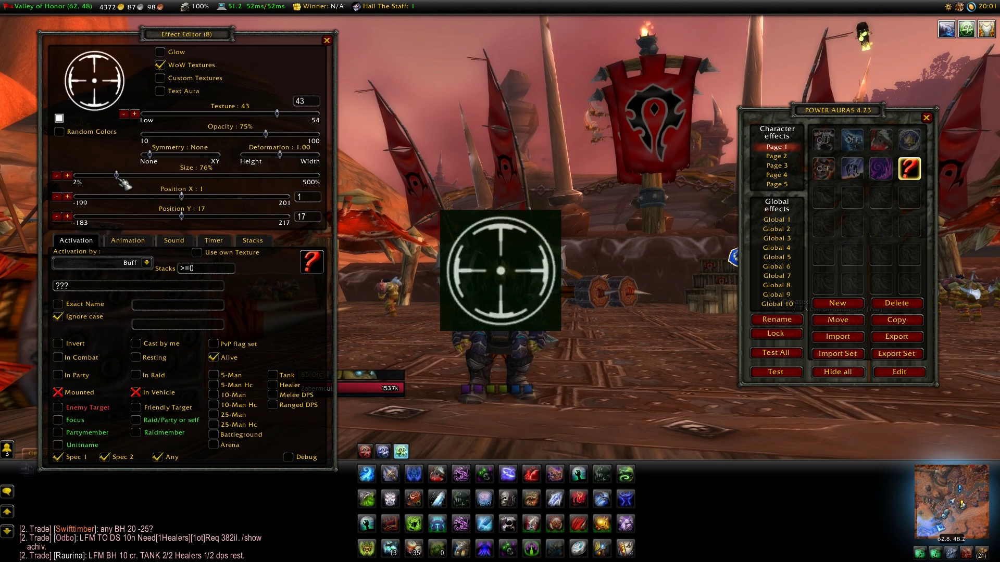
left_click(57, 176)
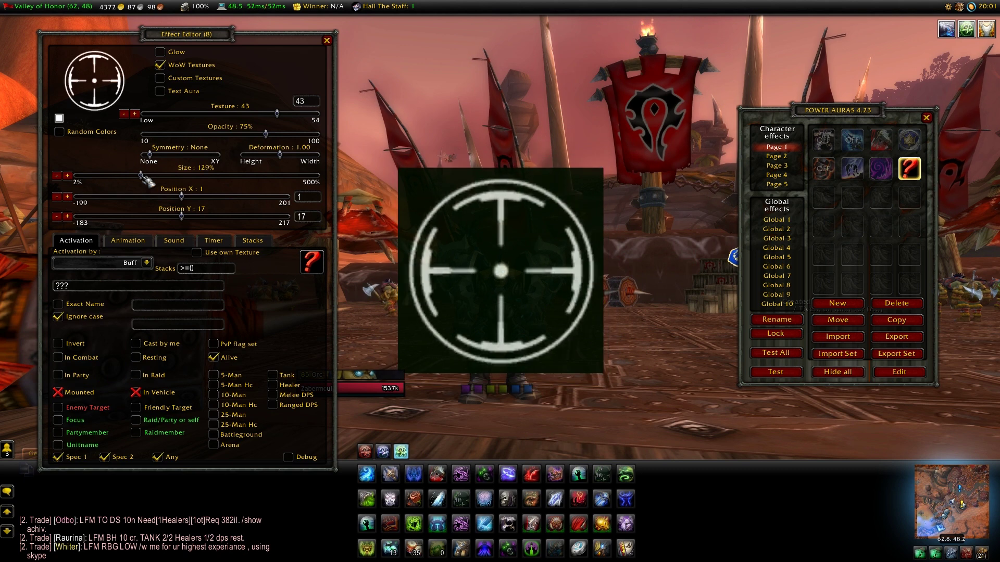
mouse_move(133, 177)
left_mouse_down()
mouse_move(117, 181)
mouse_move(124, 186)
left_mouse_up()
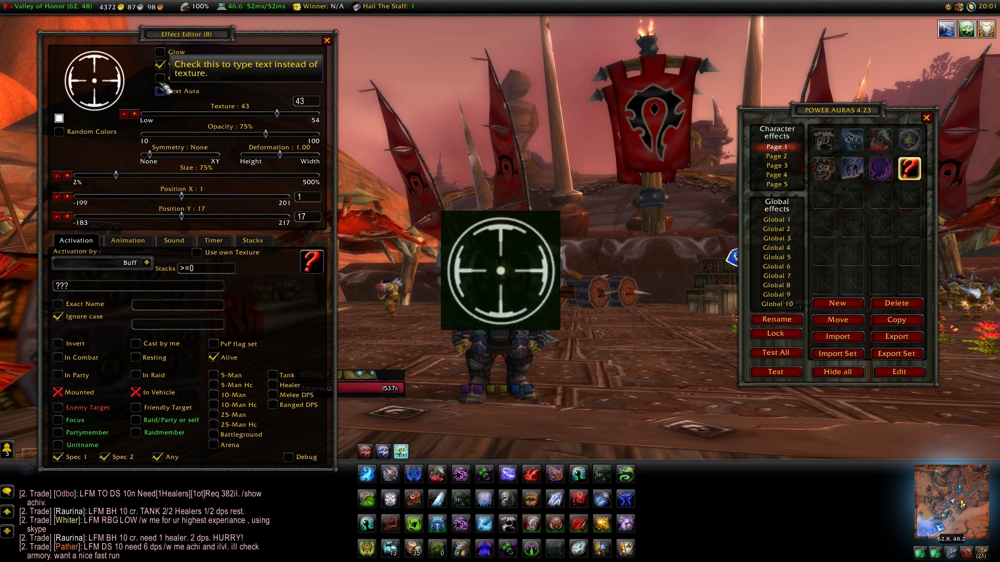
Turn glow on and set the triggering buff name to Killing Machine.
left_click(161, 52)
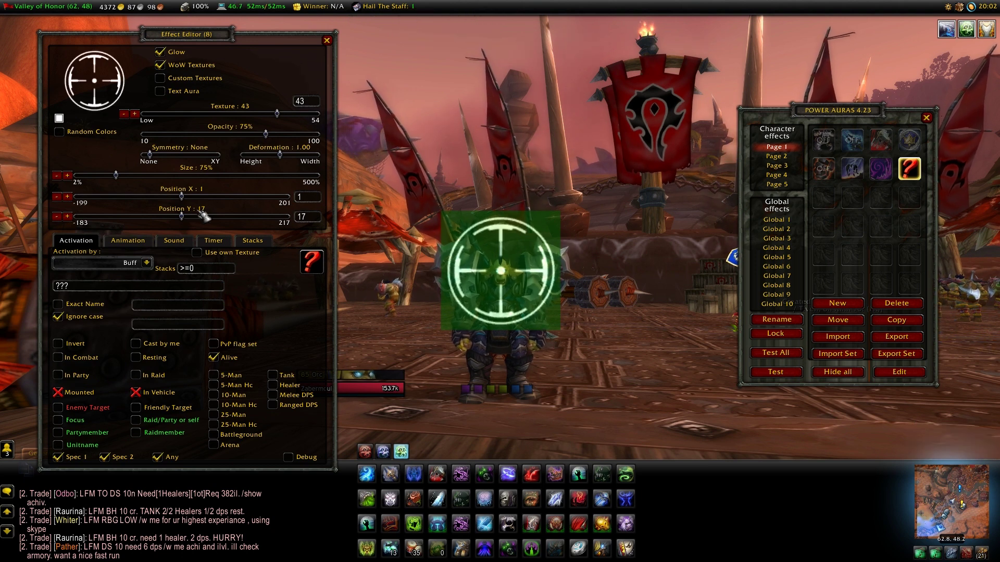
left_click(107, 290)
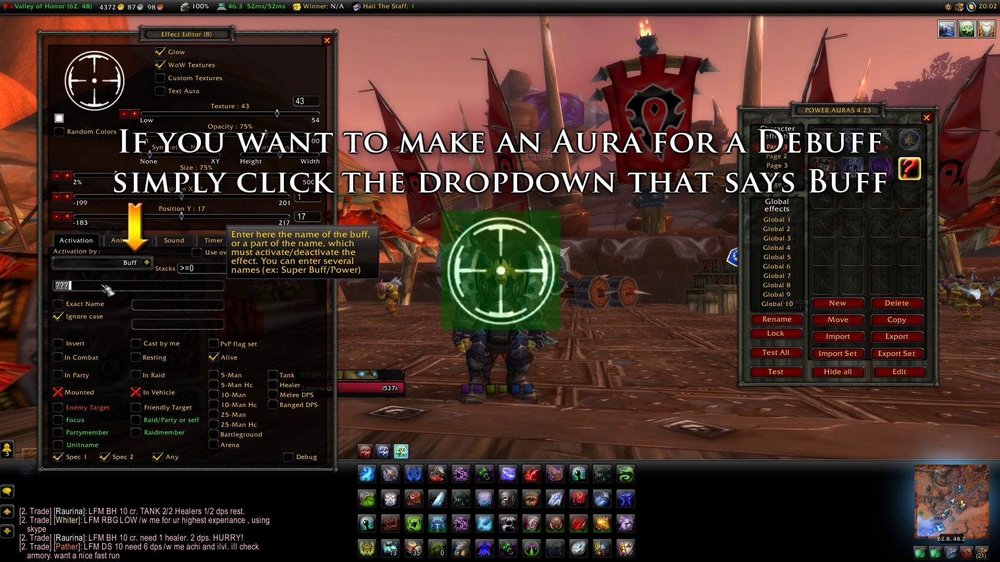
type("Killing Mach")
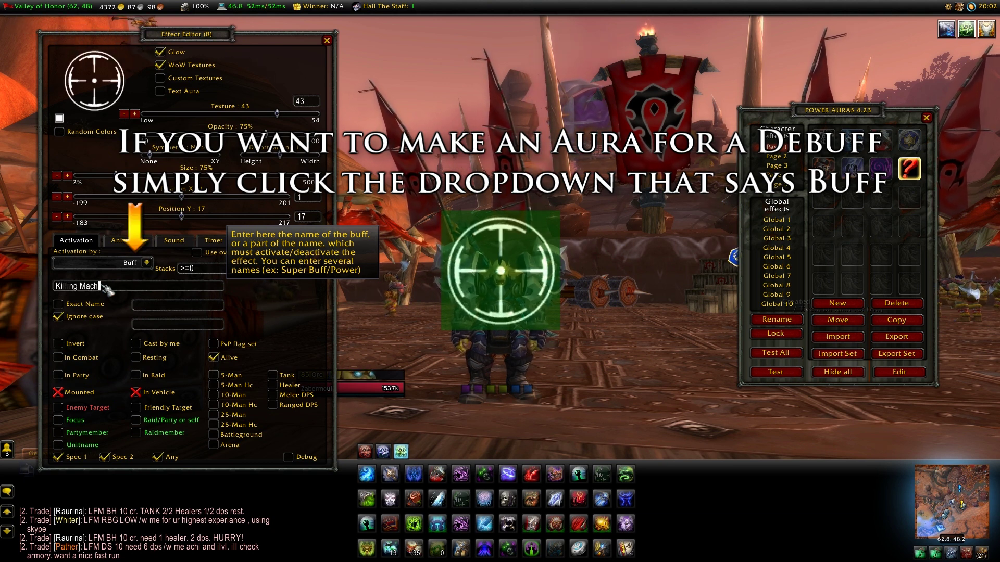
type("ine")
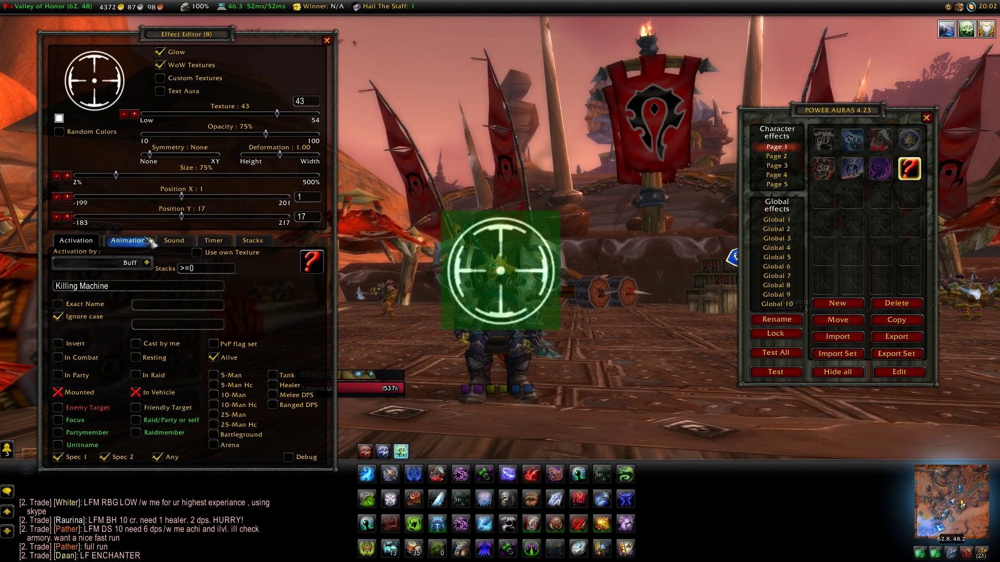
Tint the crosshair aura cyan in the colour picker and check its Animation settings.
left_click(59, 119)
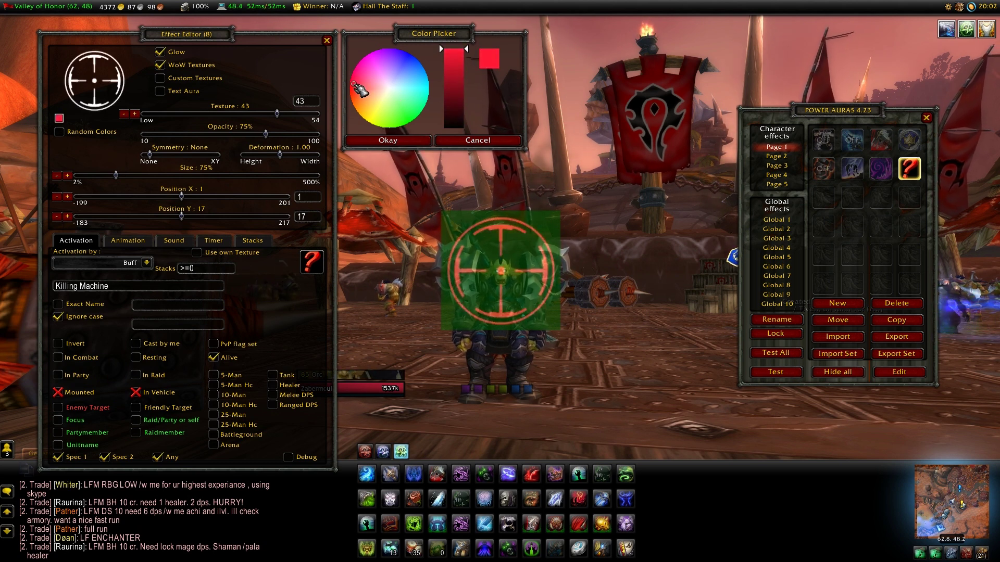
left_click_drag(354, 84, 407, 126)
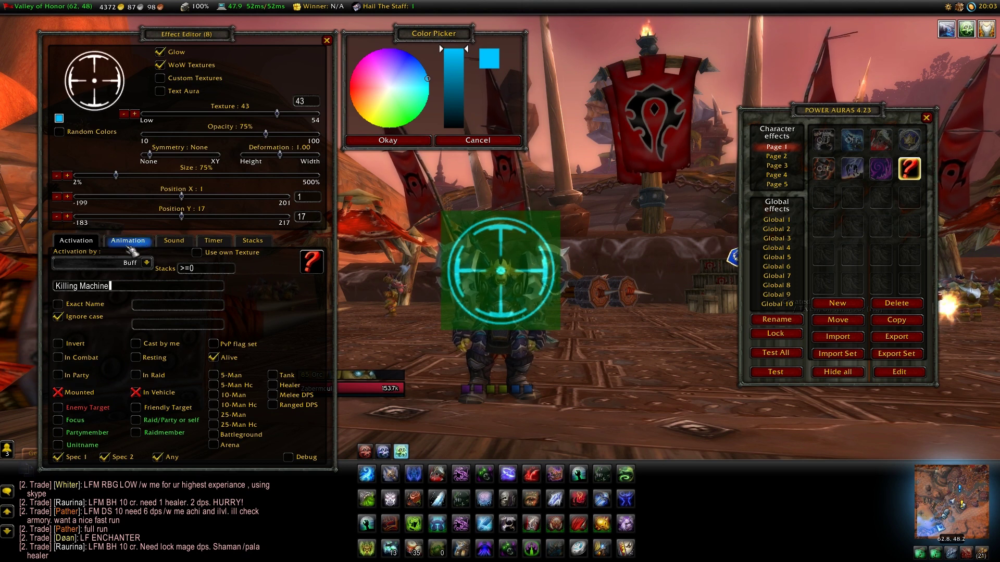
left_click(136, 244)
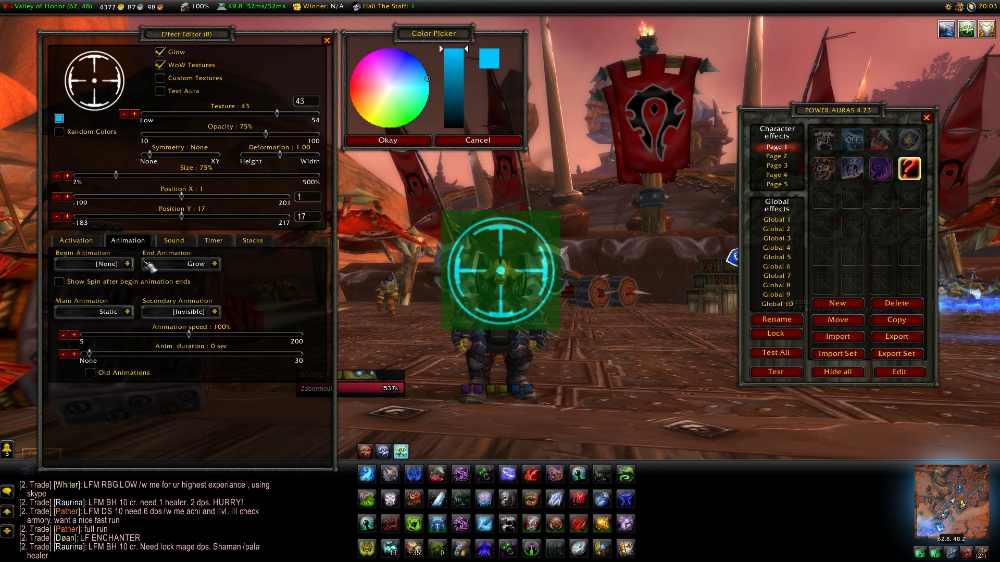
left_click(128, 312)
left_click(127, 311)
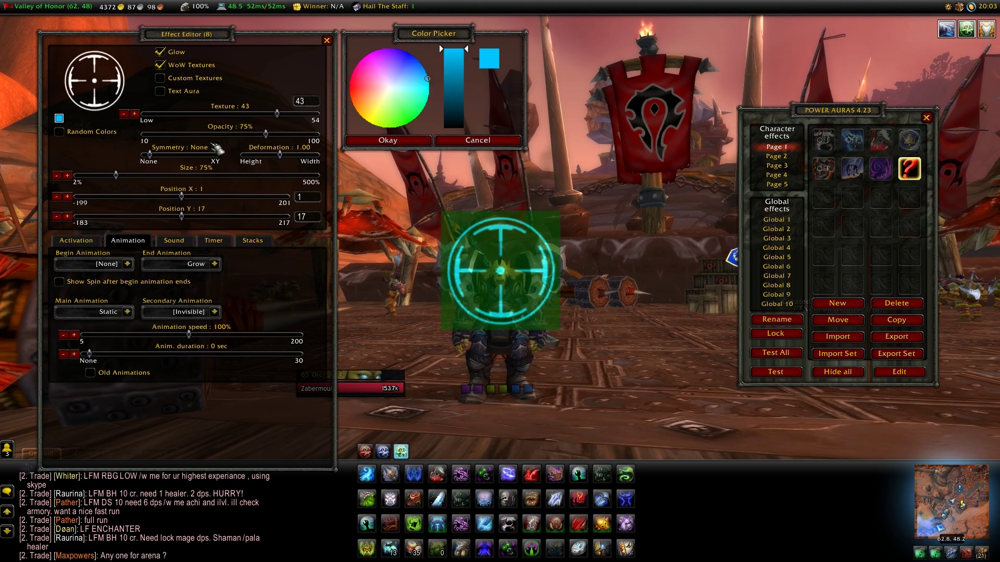
left_click(76, 240)
left_click(129, 240)
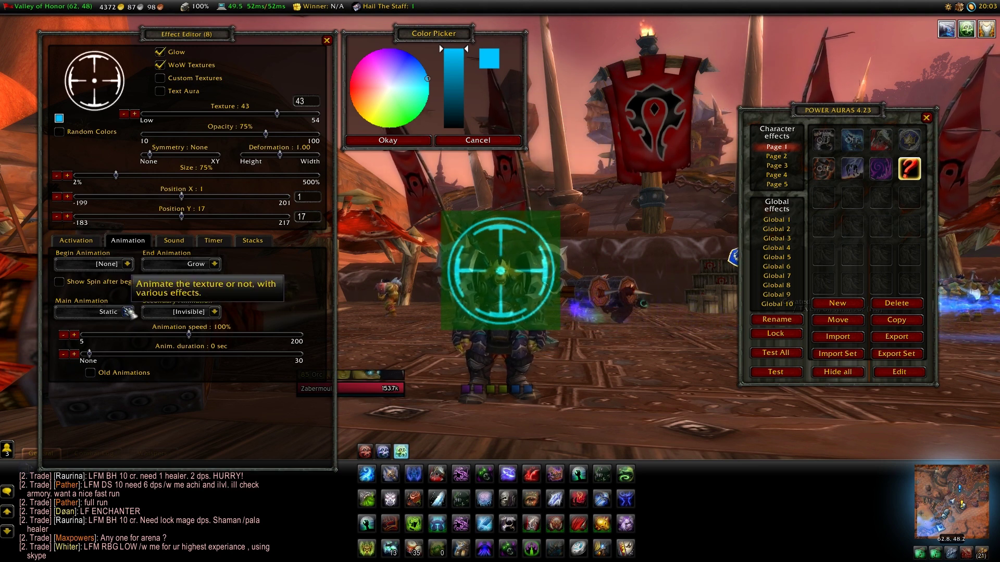
Try Flashing, Growing and Pulse, settle on Bubble main animation, and confirm the cyan colour.
left_click(127, 311)
left_click(86, 344)
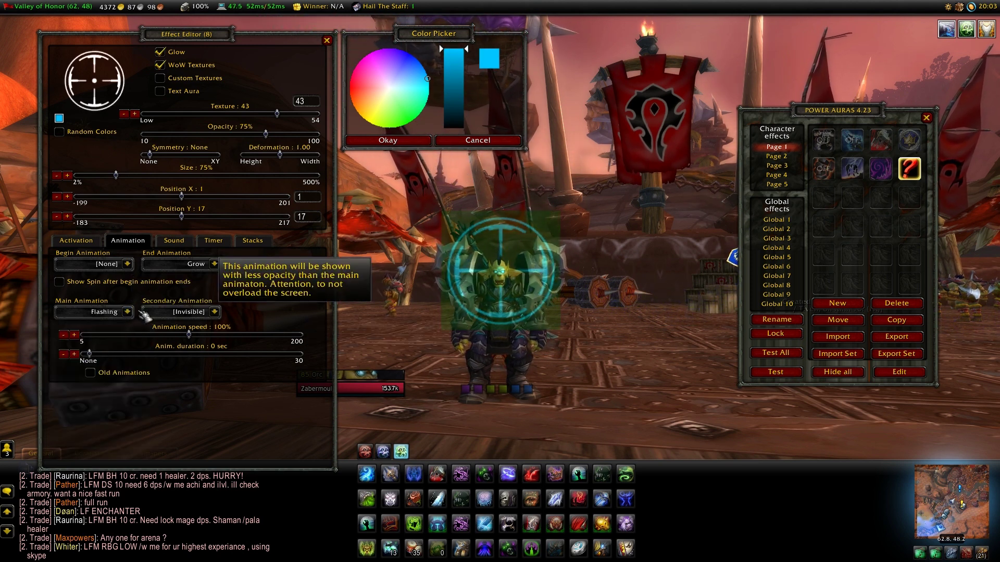
left_click(126, 312)
left_click(108, 354)
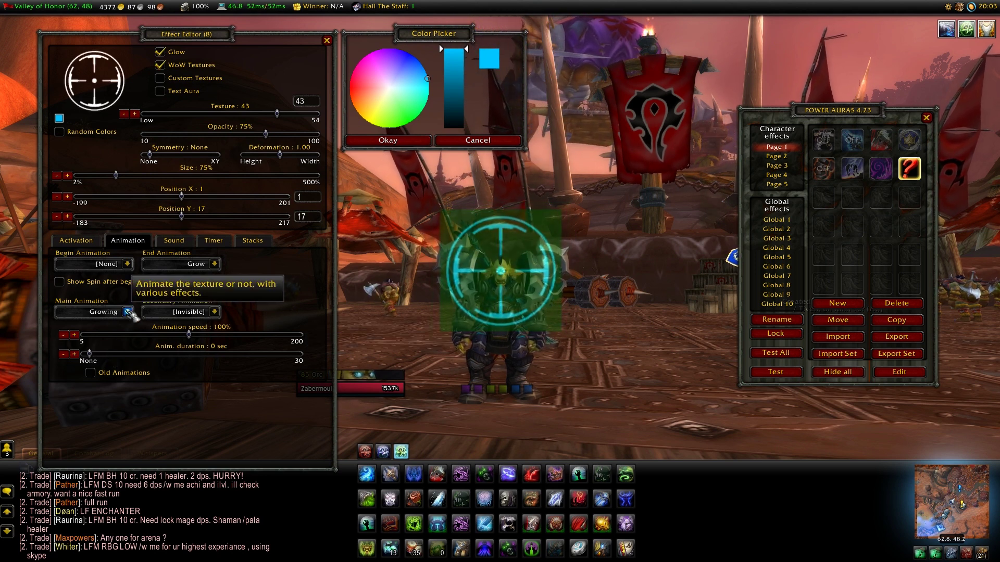
left_click(127, 312)
left_click(107, 364)
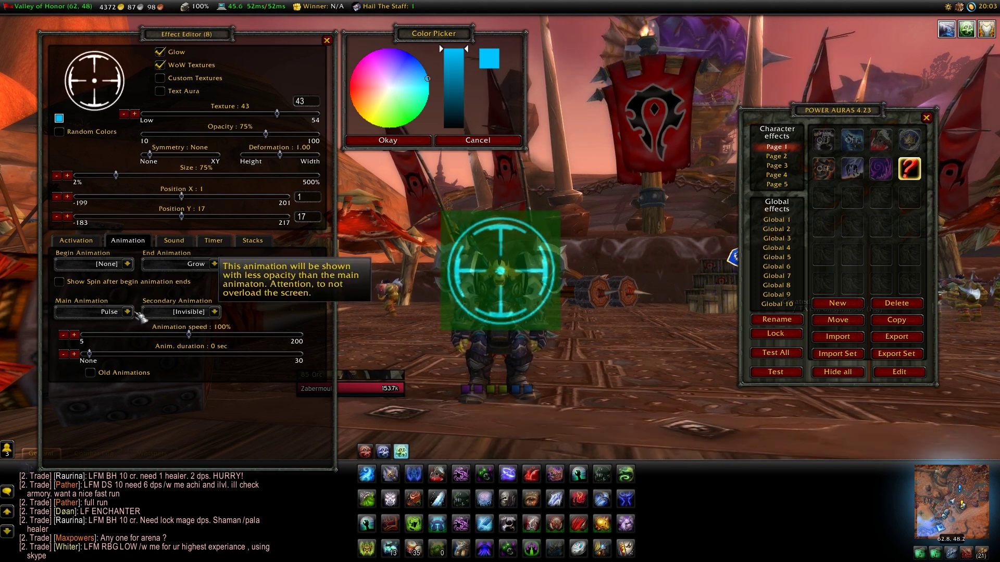
left_click(127, 311)
left_click(106, 374)
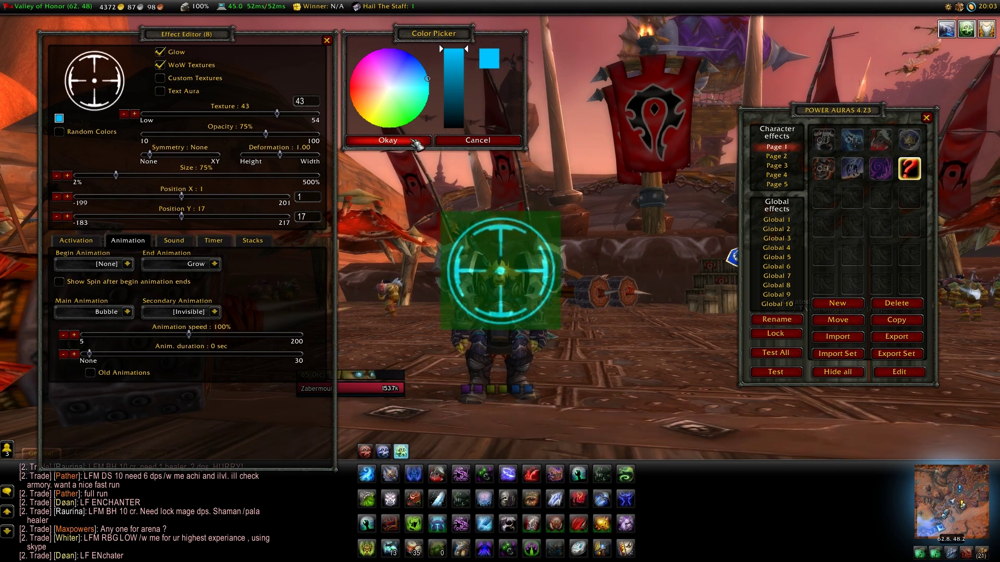
left_click(388, 140)
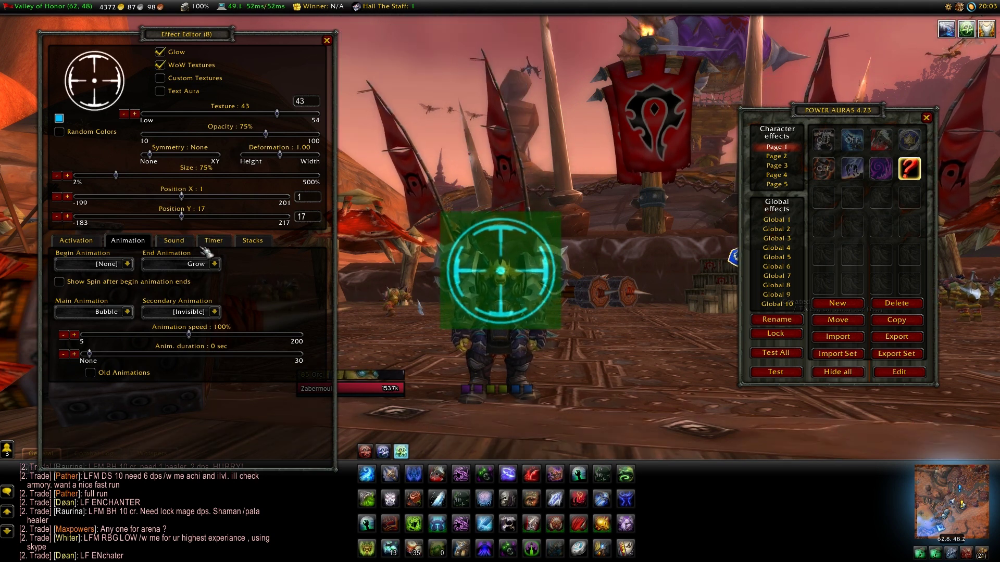
Leave the starting sound at None and set the extra sound to Squeakypig.ogg.
left_click(176, 243)
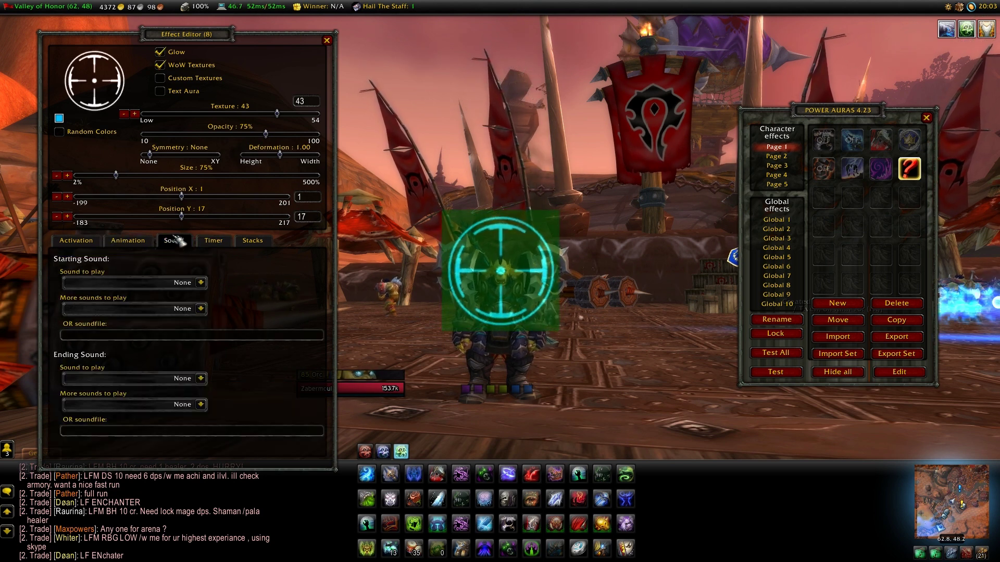
left_click(200, 282)
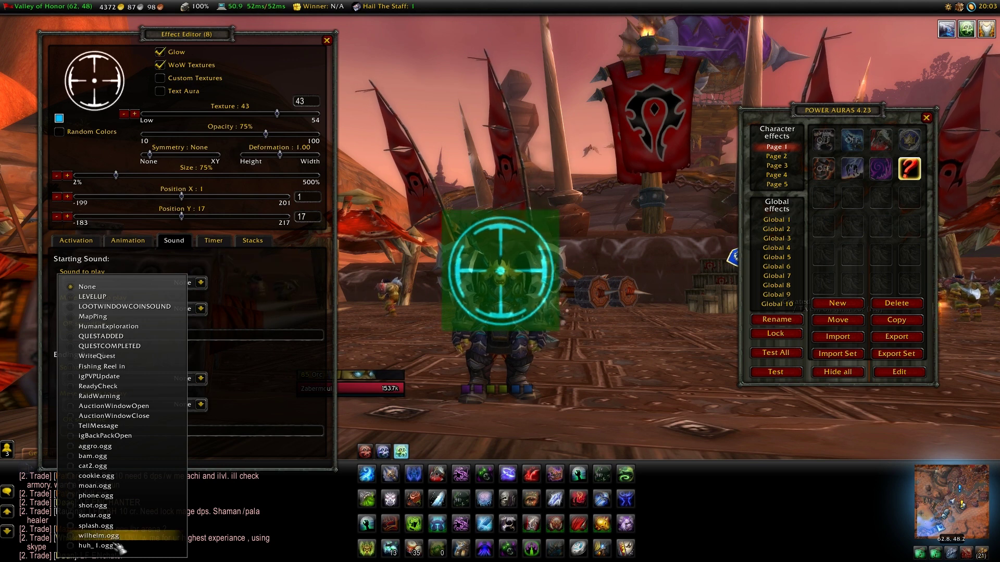
left_click(201, 282)
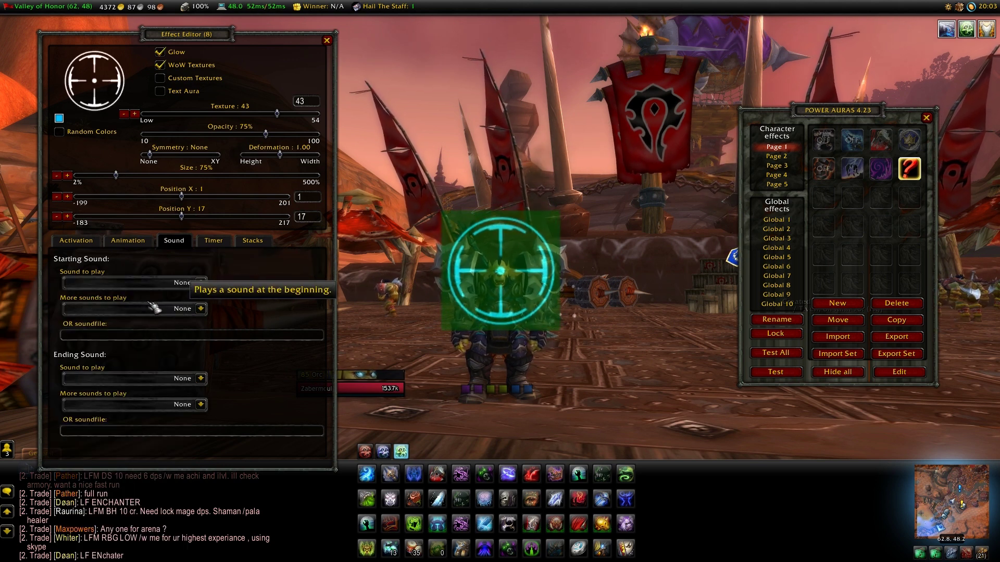
left_click(201, 309)
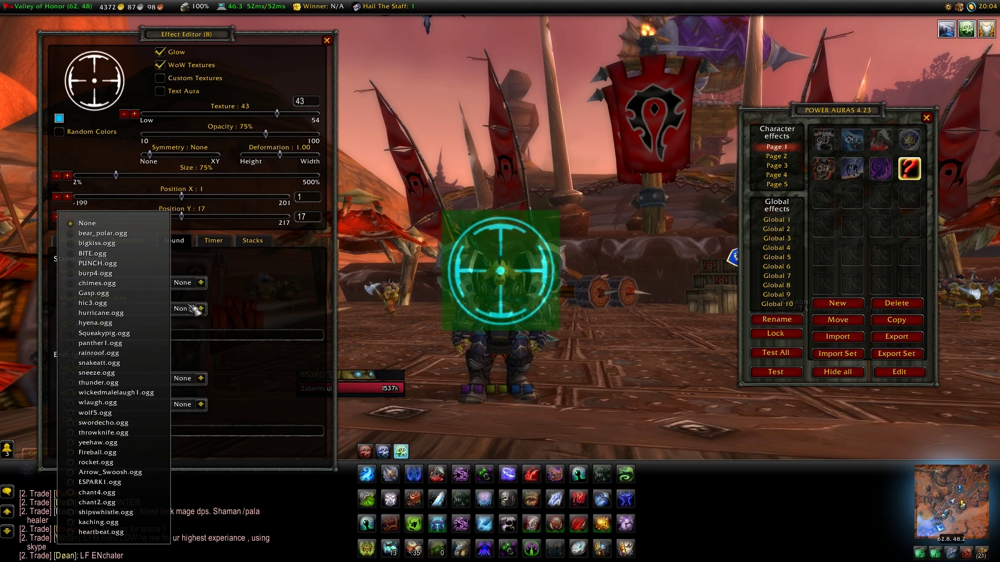
left_click(119, 265)
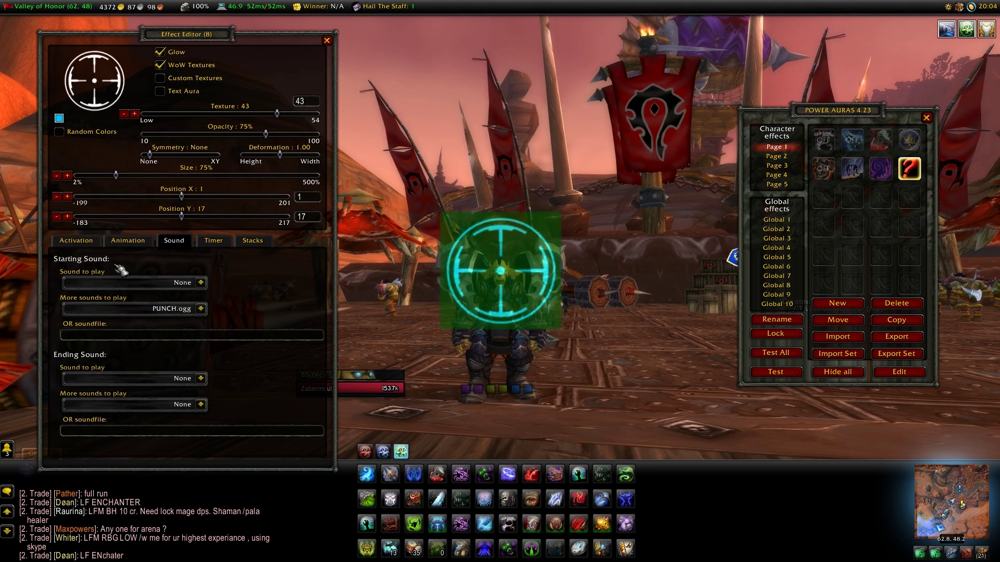
left_click(208, 313)
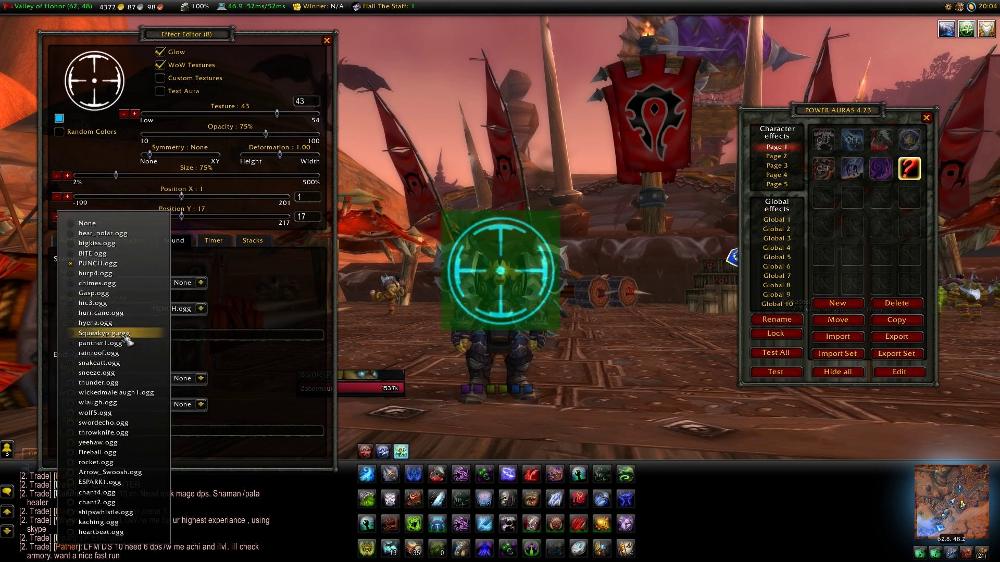
left_click(104, 333)
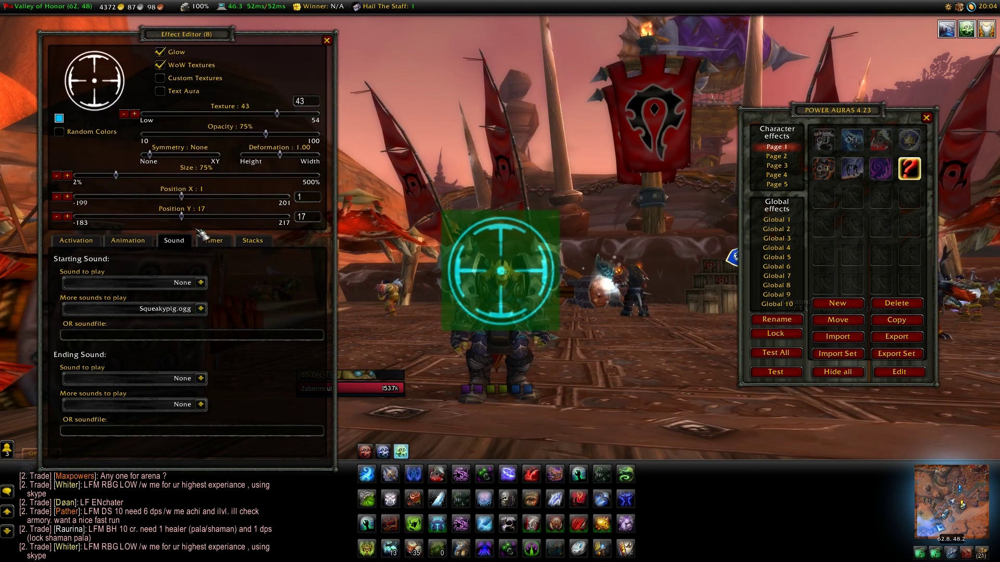
Offset the timer to Y -87 in whole seconds, with transparent textures and own white colour.
left_click(227, 245)
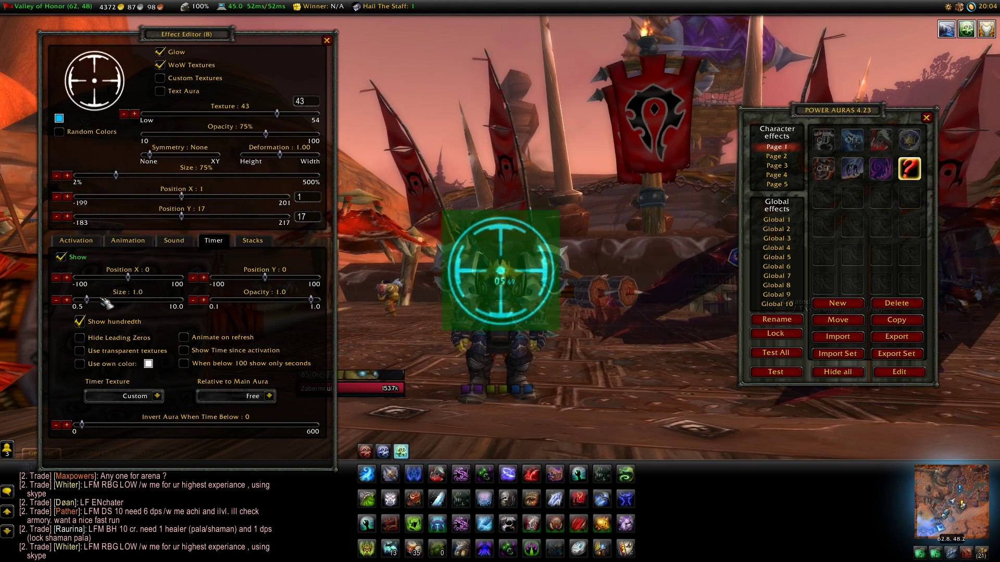
left_click_drag(265, 278, 232, 282)
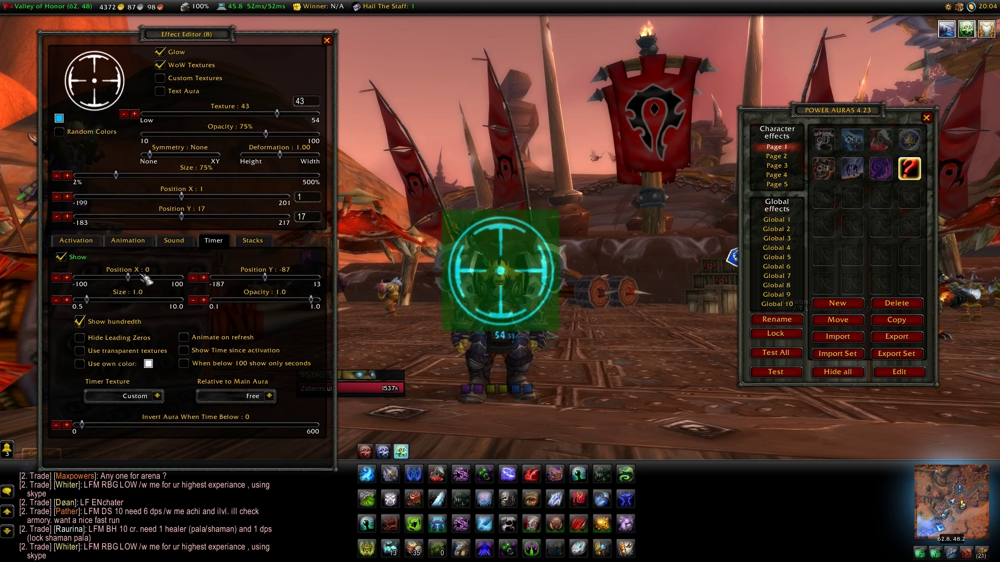
left_click(80, 321)
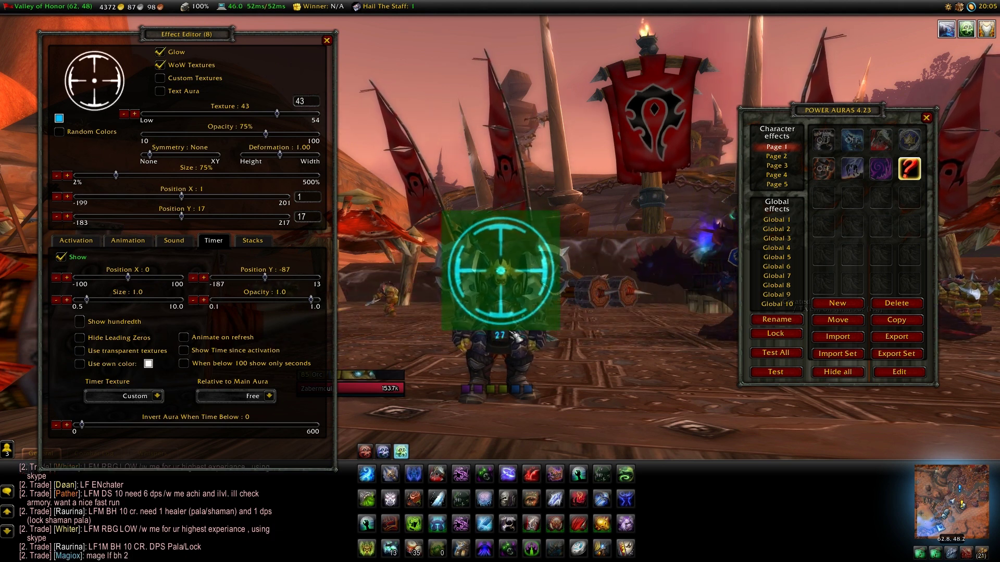
left_click(81, 351)
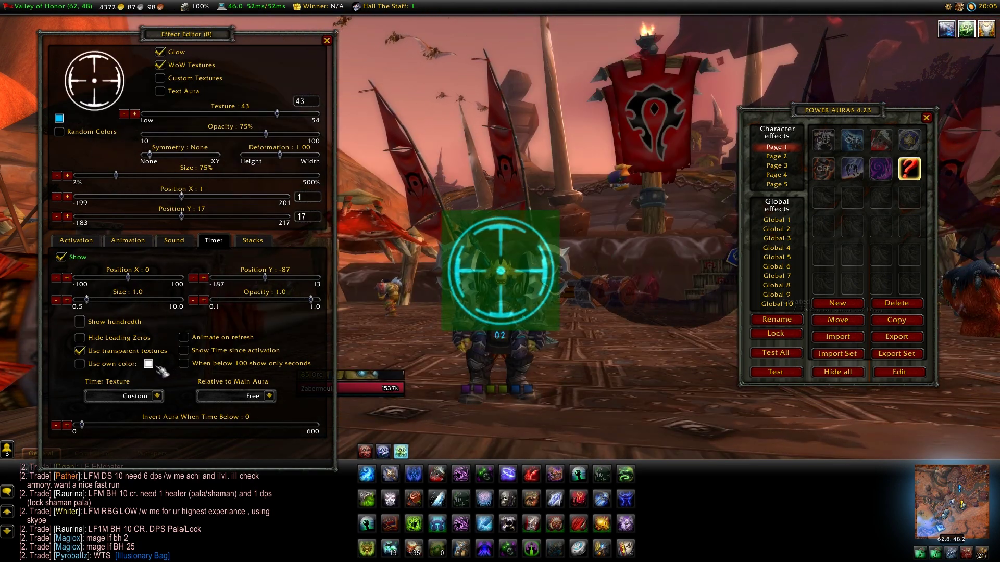
left_click(119, 365)
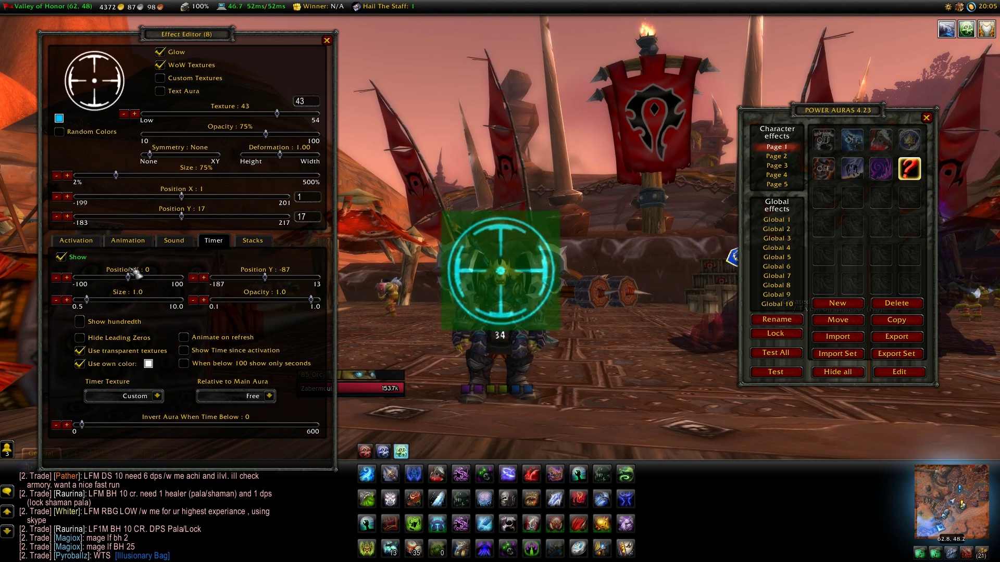
left_click(255, 241)
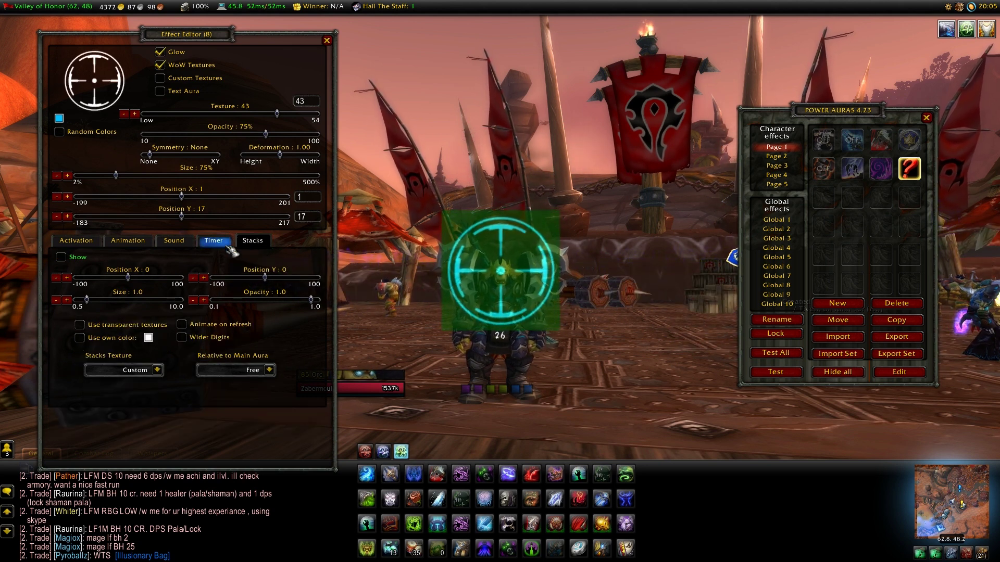
Nudge the crosshair aura to X -1, Y 20, review its tabs, and close the editor.
left_click(67, 241)
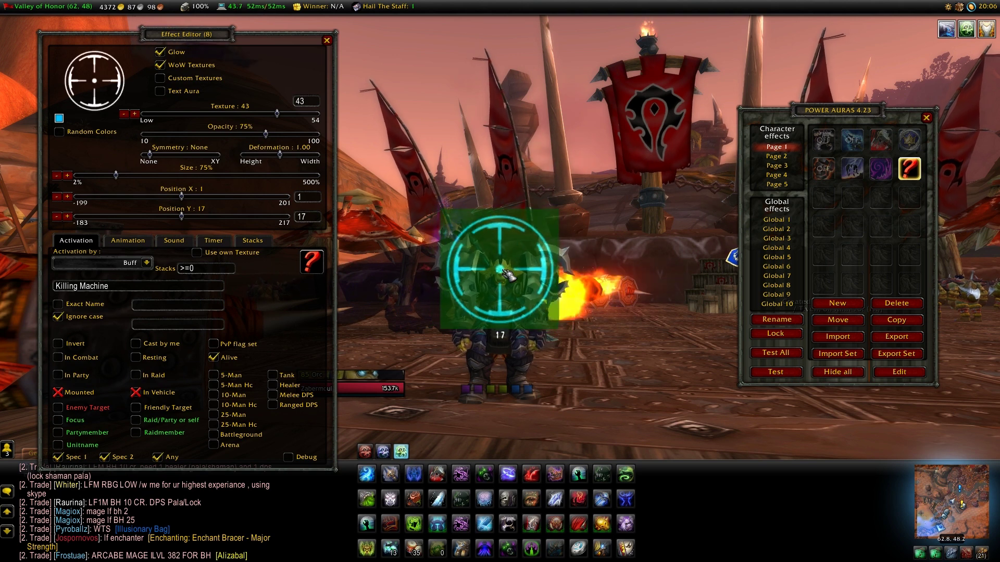
left_click_drag(503, 284, 500, 304)
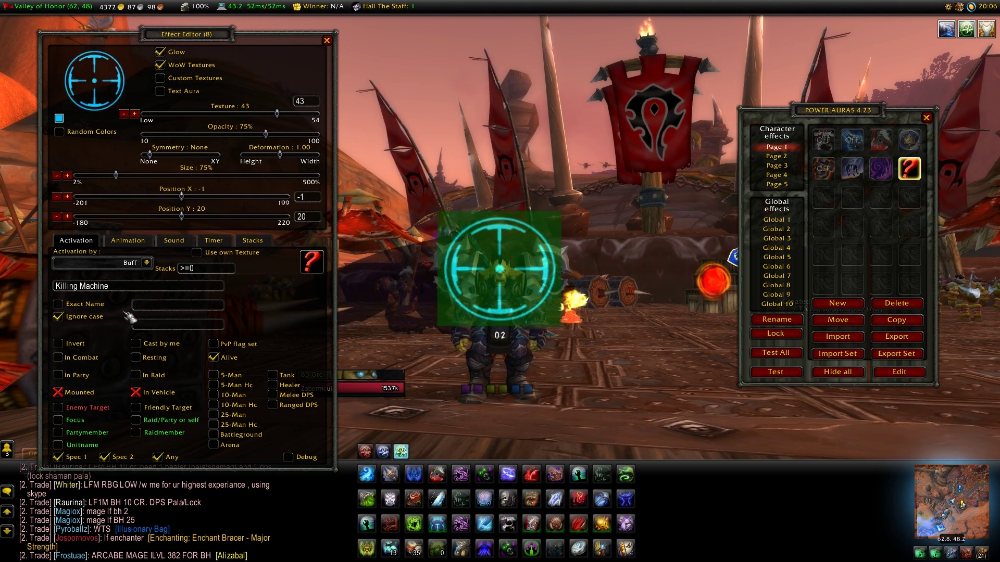
left_click(139, 242)
left_click(188, 243)
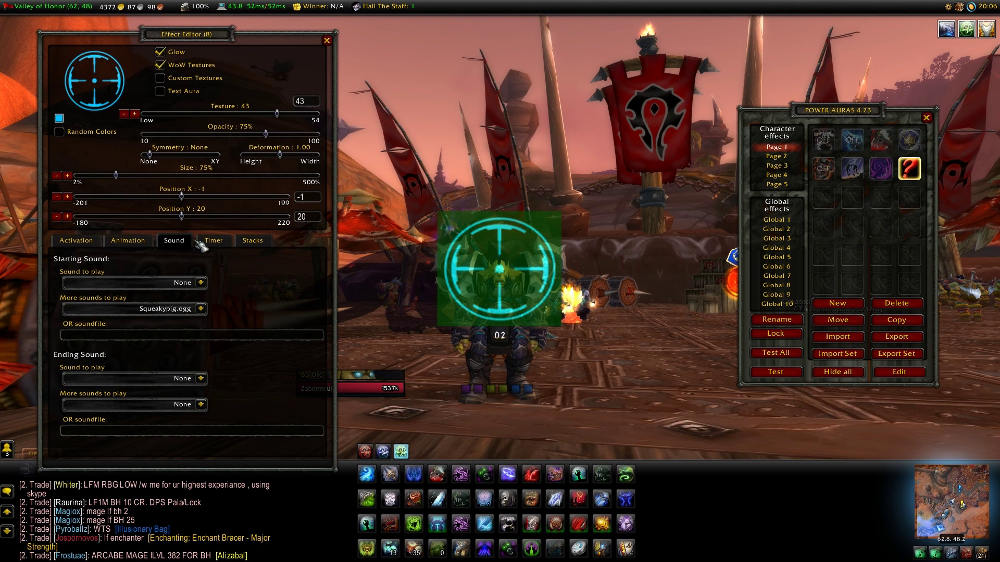
left_click(222, 242)
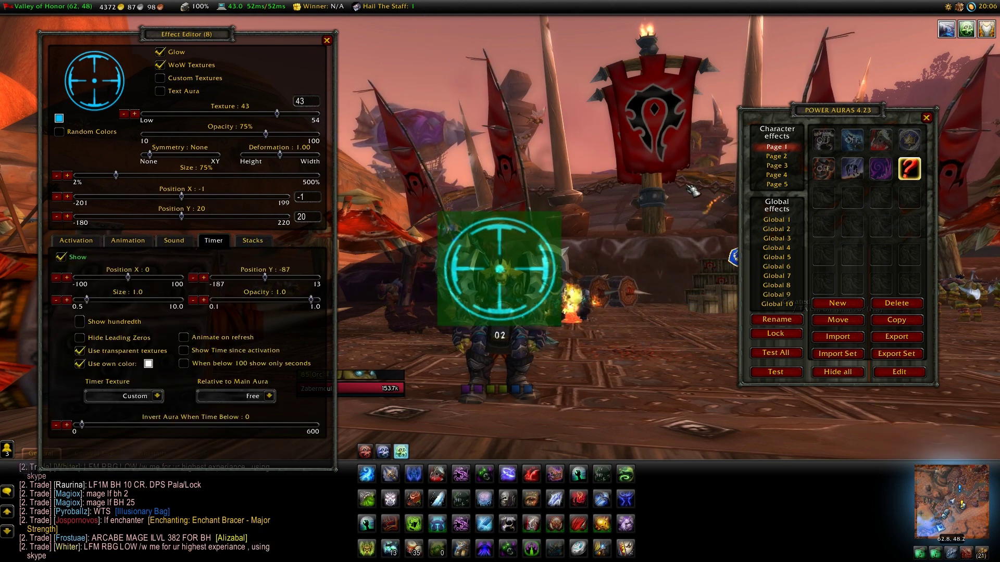
left_click(326, 40)
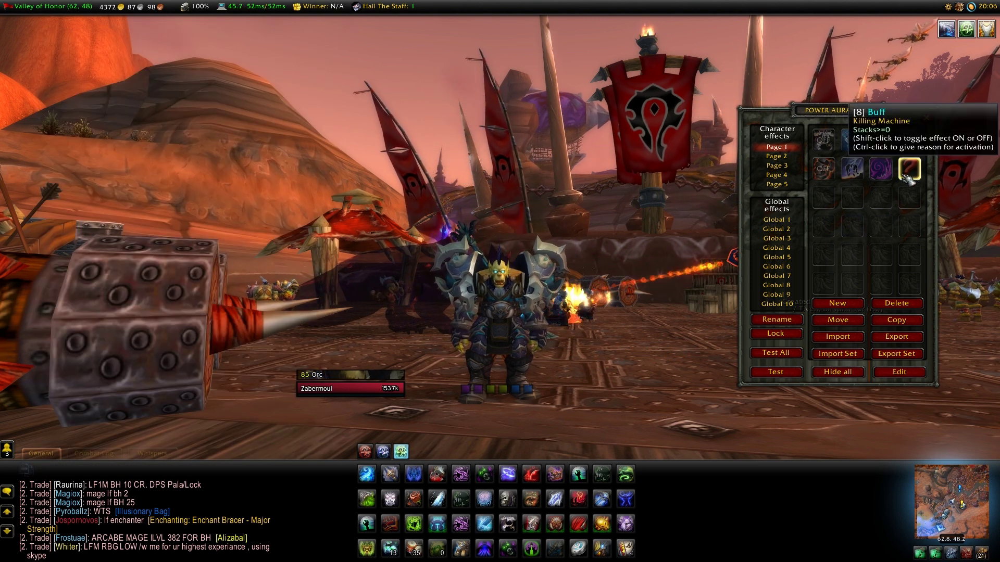
Select aura 5, then close Power Auras and reopen it with /powa.
left_click(826, 172)
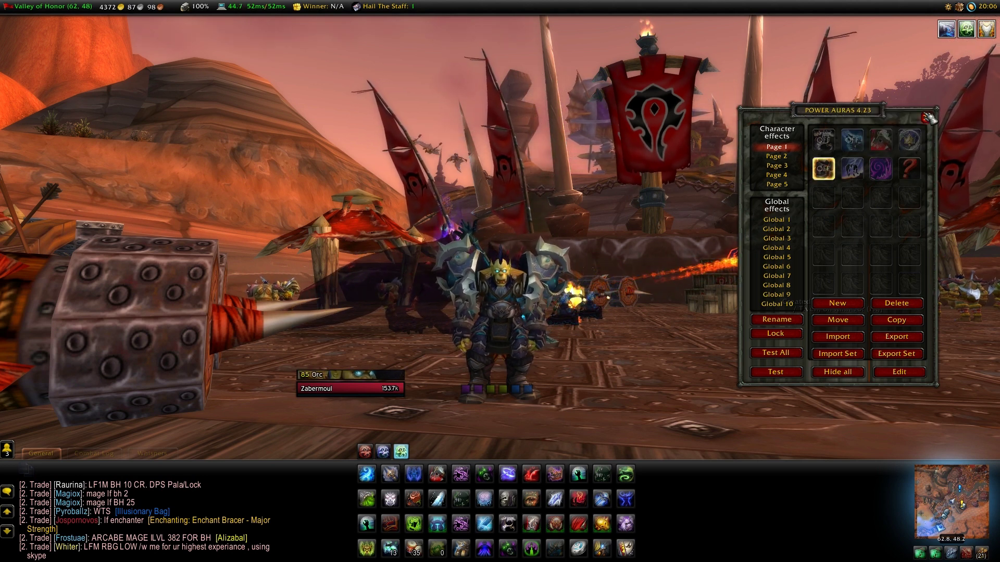
key("Escape")
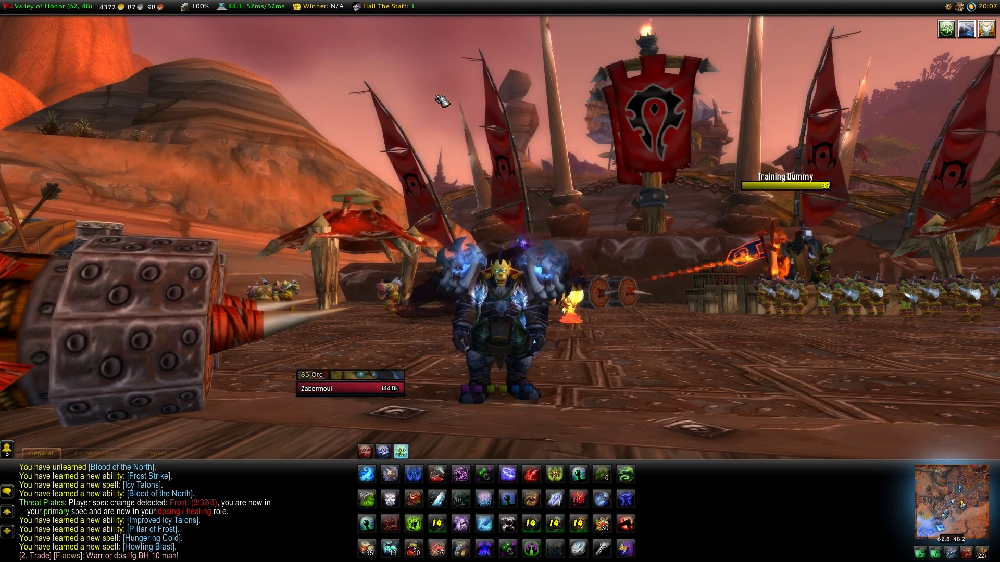
key("Return")
type("/powa")
key("Return")
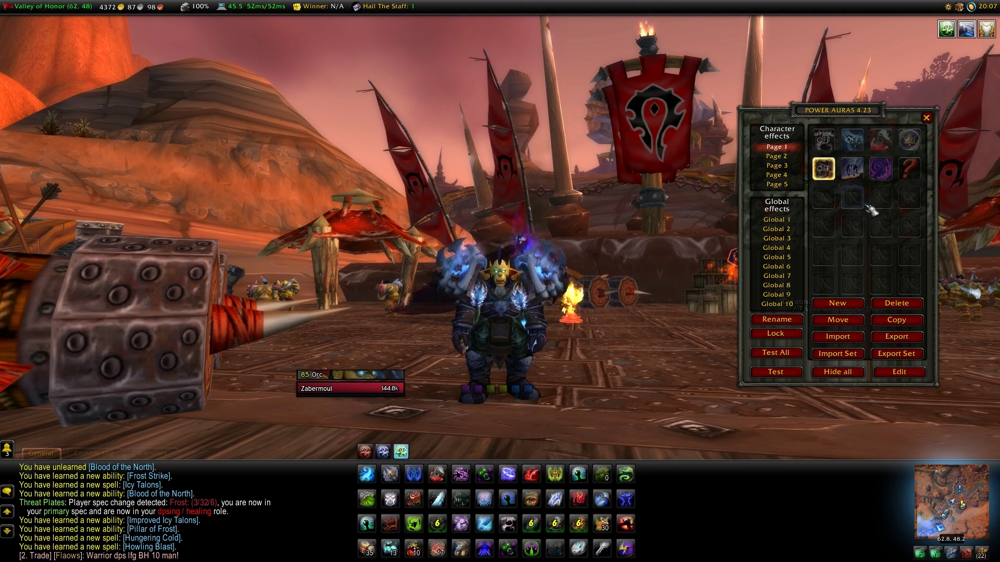
Review the existing Titanic Power aura's activation trigger, then create a new aura effect.
left_click(895, 372)
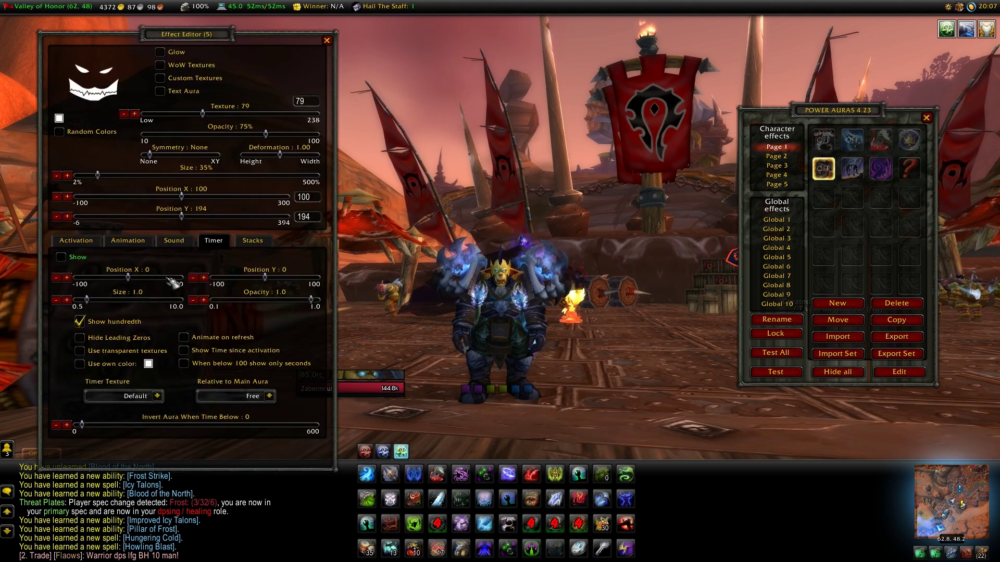
left_click(87, 244)
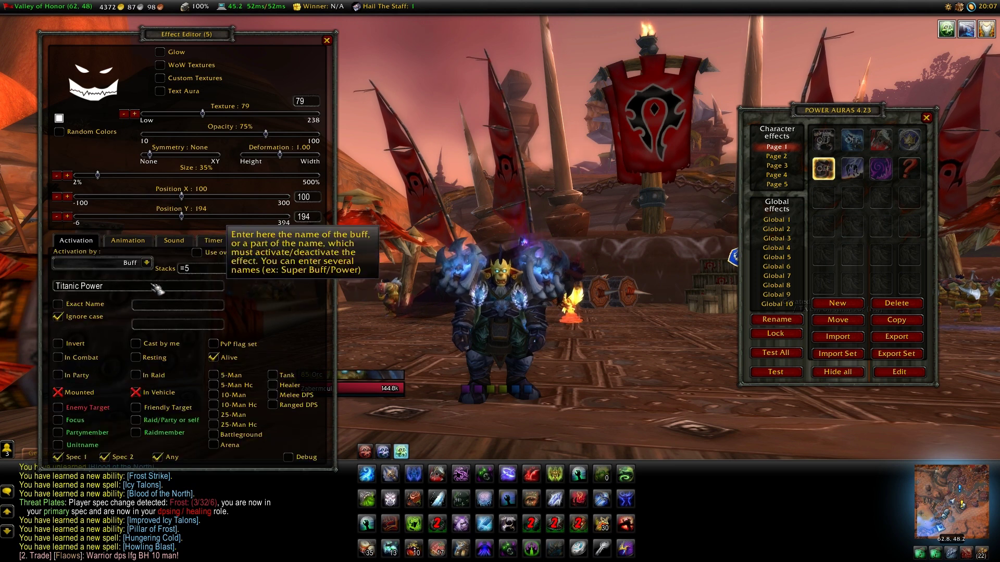
left_click(327, 41)
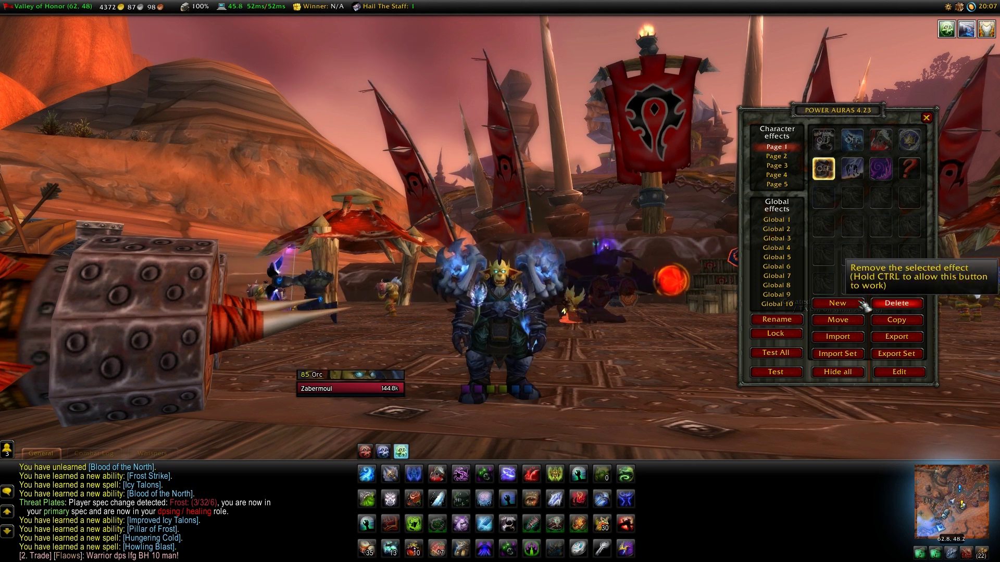
left_click(840, 305)
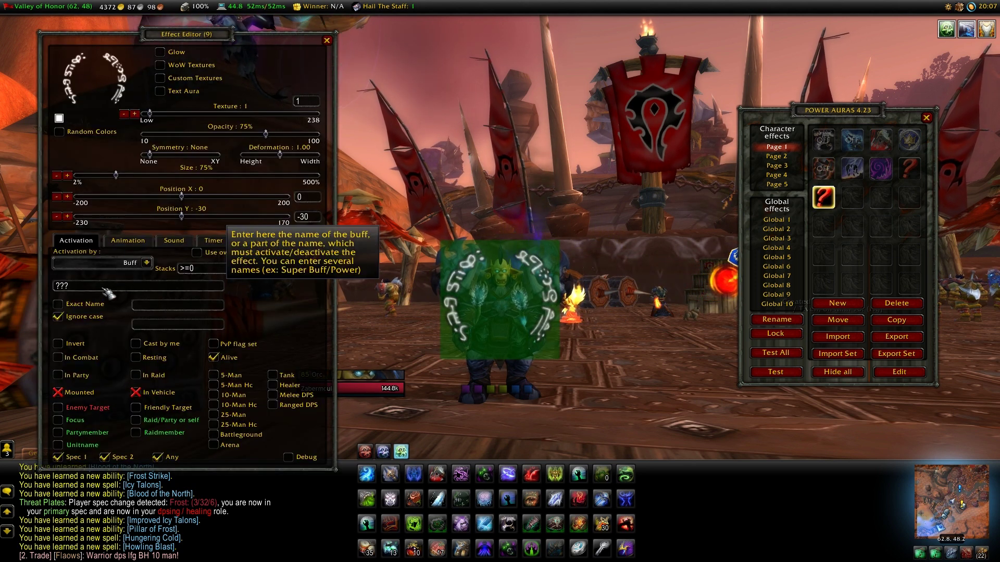
Trigger the new aura on Titanic Power at exactly 5 stacks (=5) with glow on.
left_click(124, 286)
type("Ti")
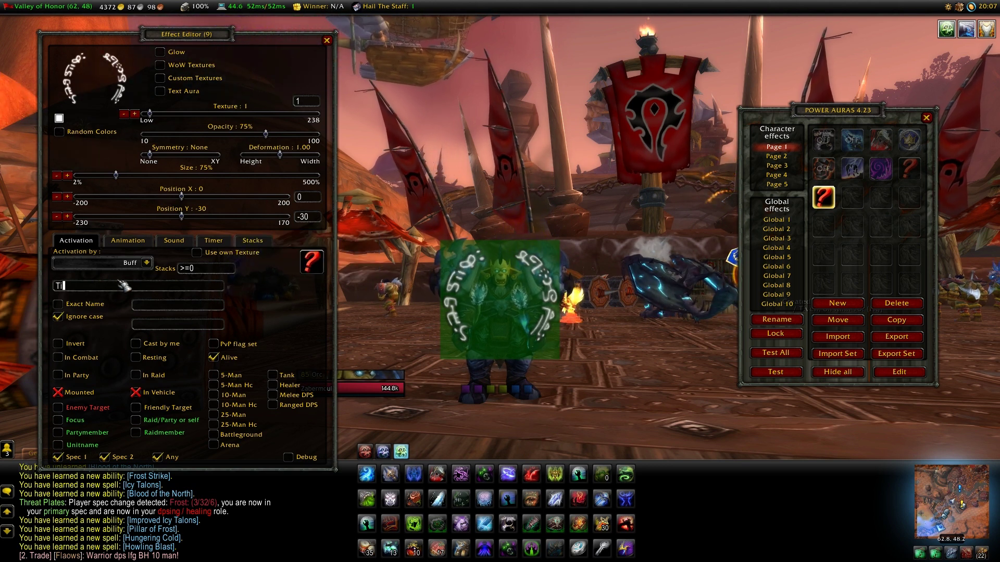
type("tanic Po")
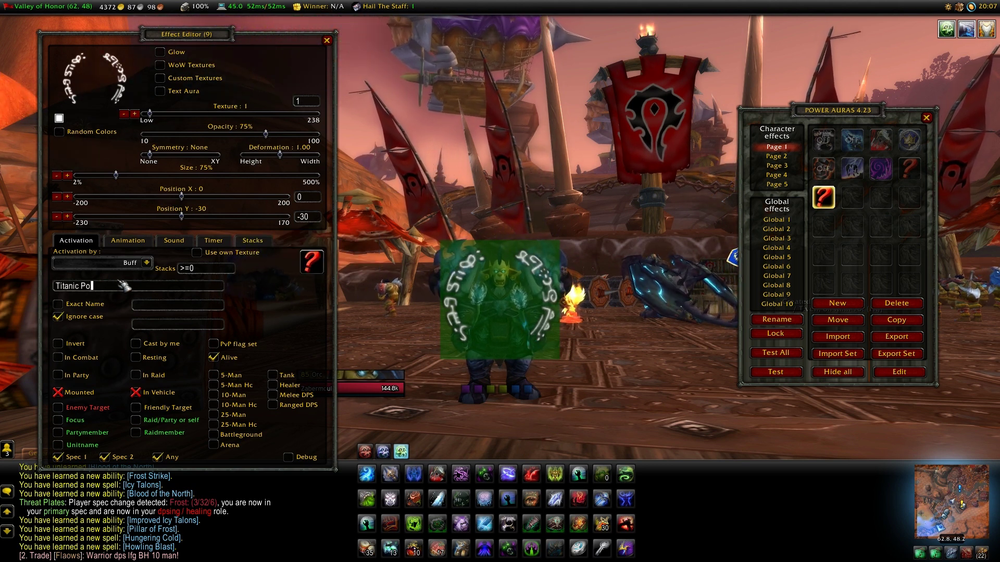
type("wer")
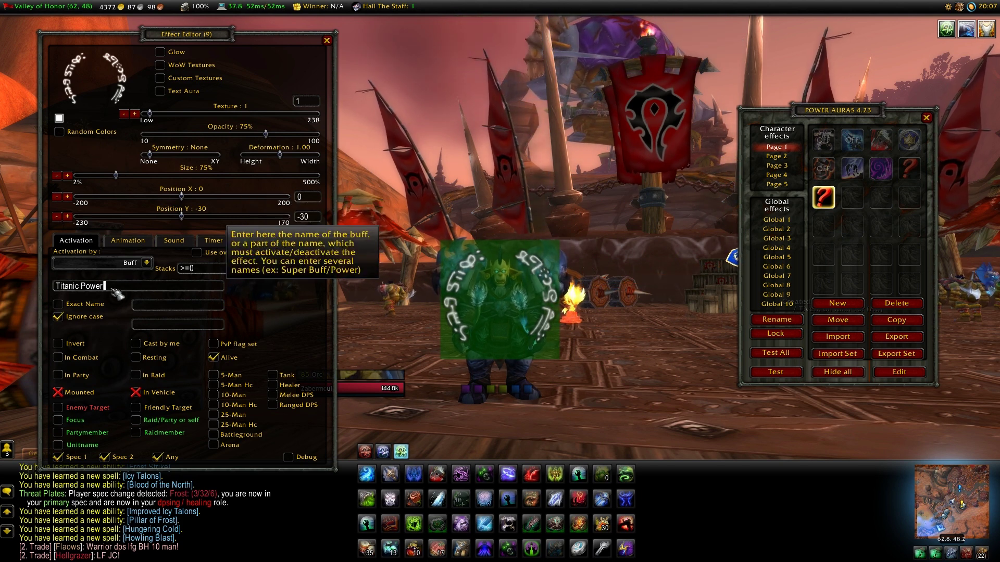
mouse_move(438, 523)
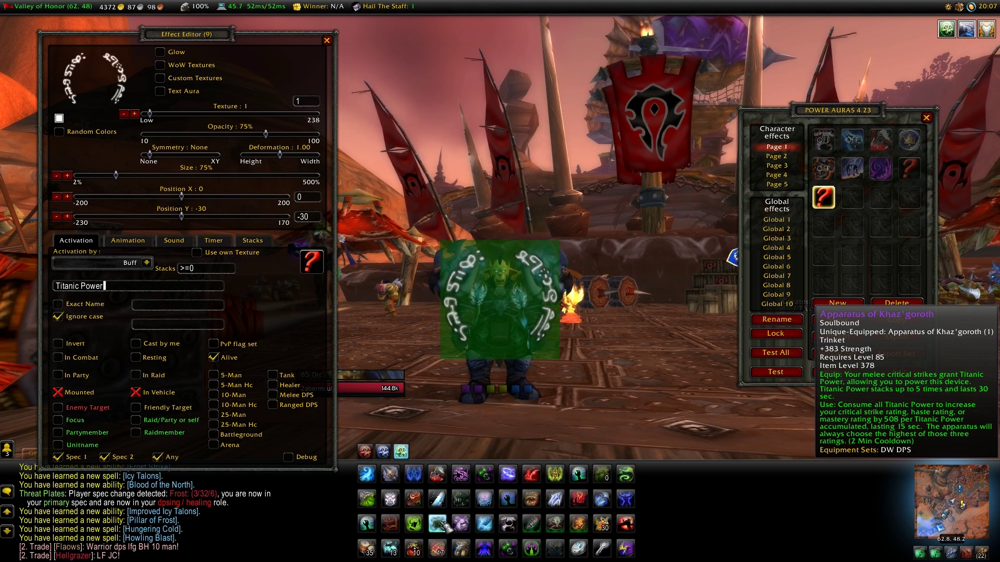
left_click(208, 272)
type("=5")
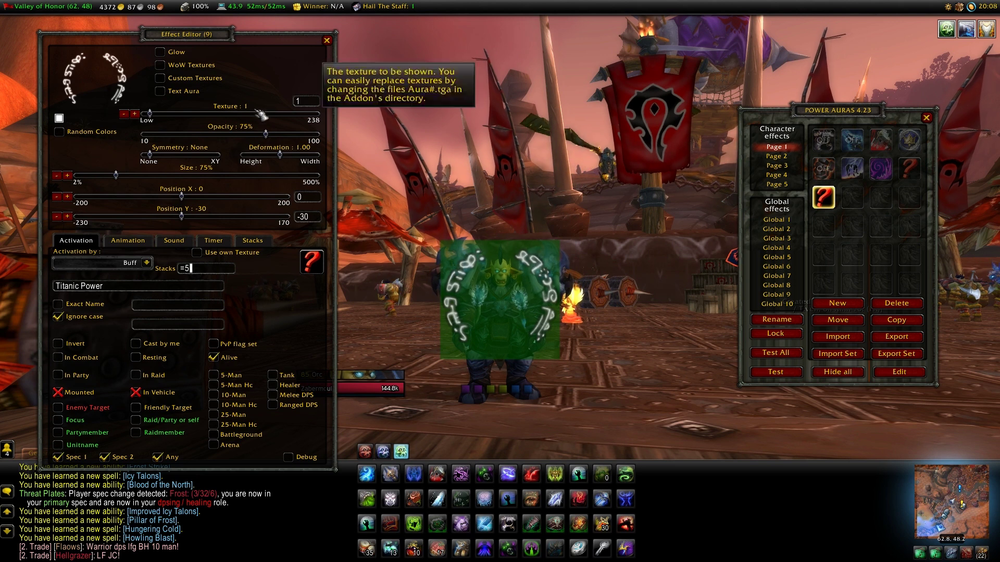
left_click(160, 51)
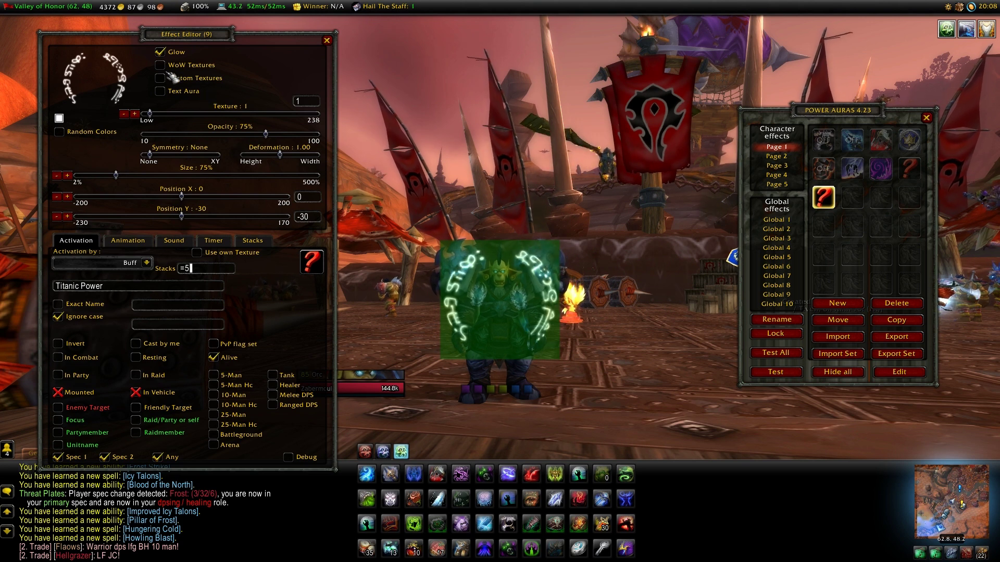
Change the new aura's texture to 115, the red mushroom.
left_click_drag(157, 118, 234, 121)
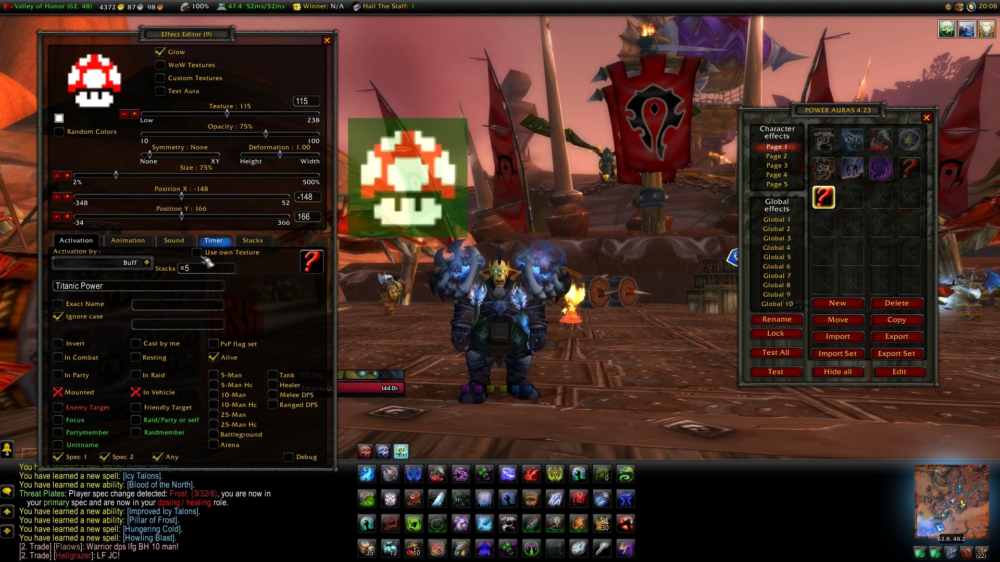
Preview the Flame, Water drop, Electric, Orbit and clockwise-spin main animations on the mushroom aura.
left_click(136, 243)
left_click(126, 311)
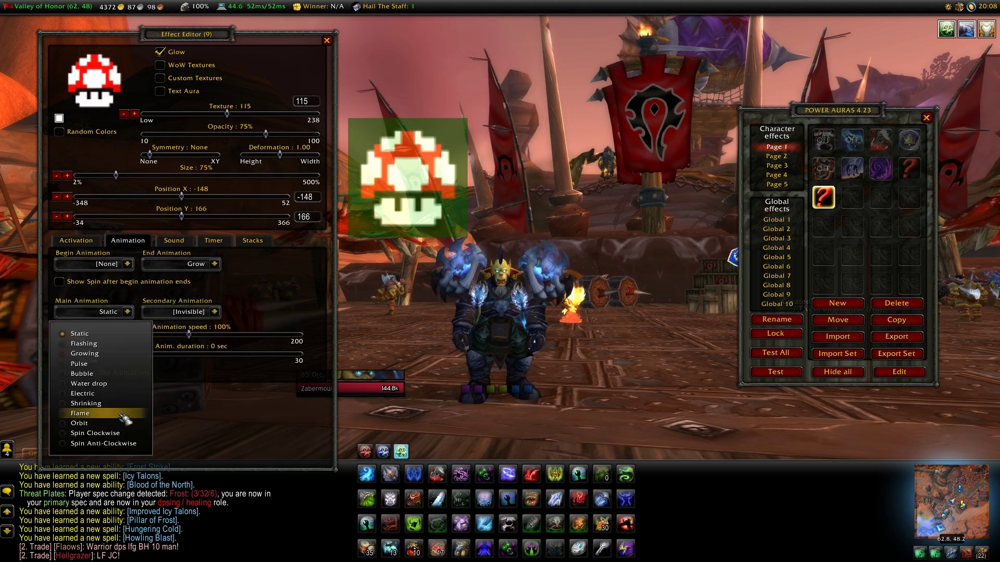
left_click(114, 413)
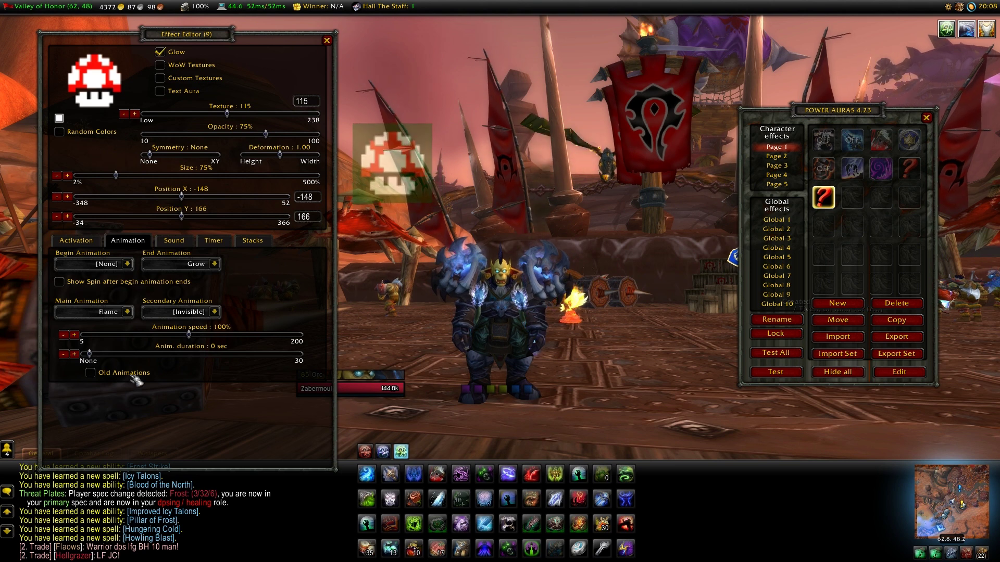
left_click(127, 312)
left_click(113, 392)
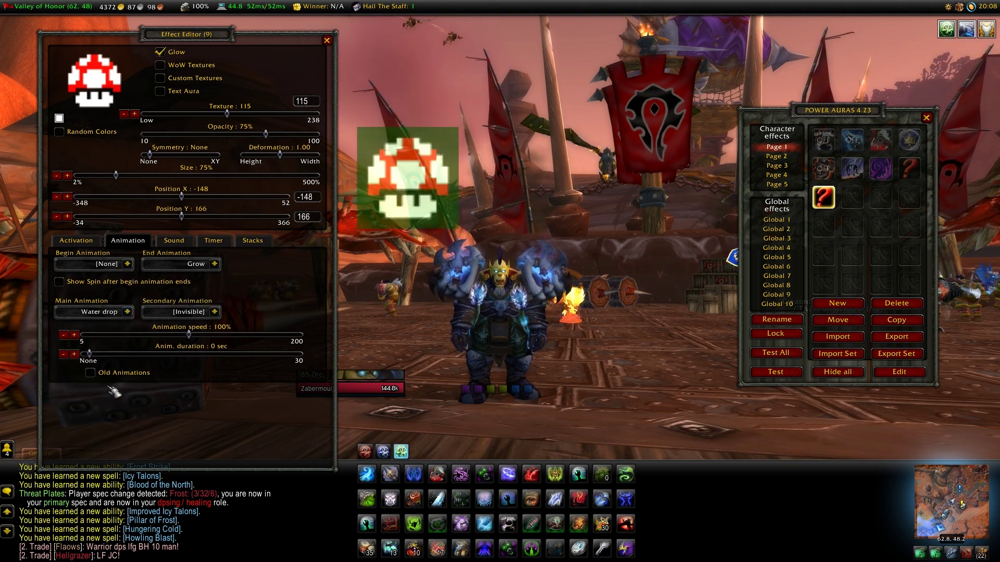
left_click(127, 312)
left_click(108, 394)
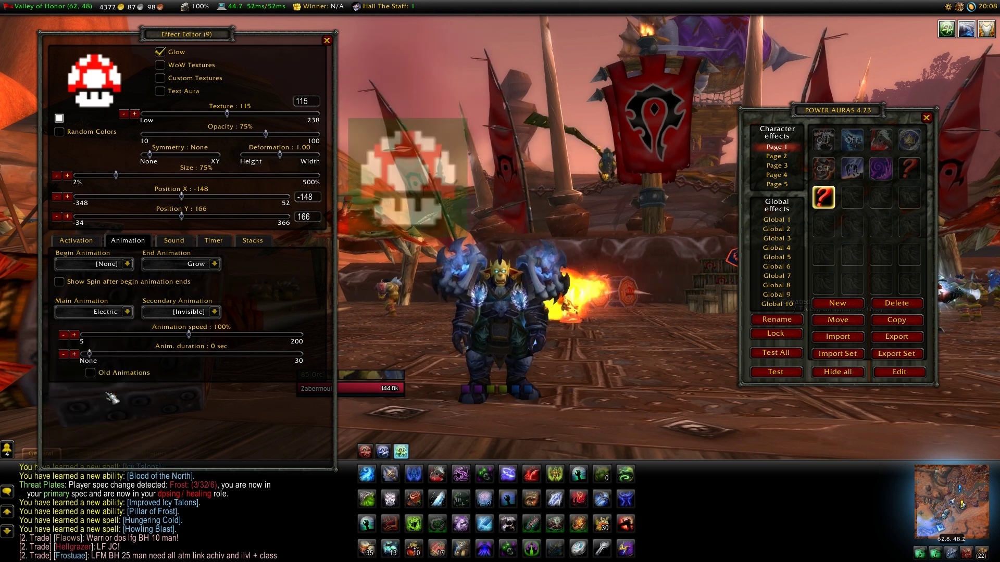
left_click(127, 311)
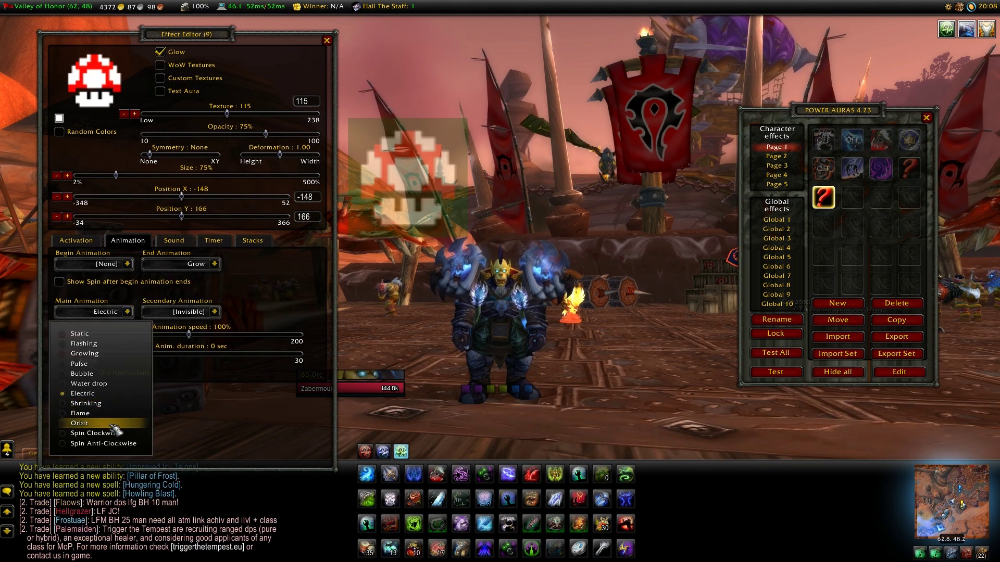
left_click(111, 423)
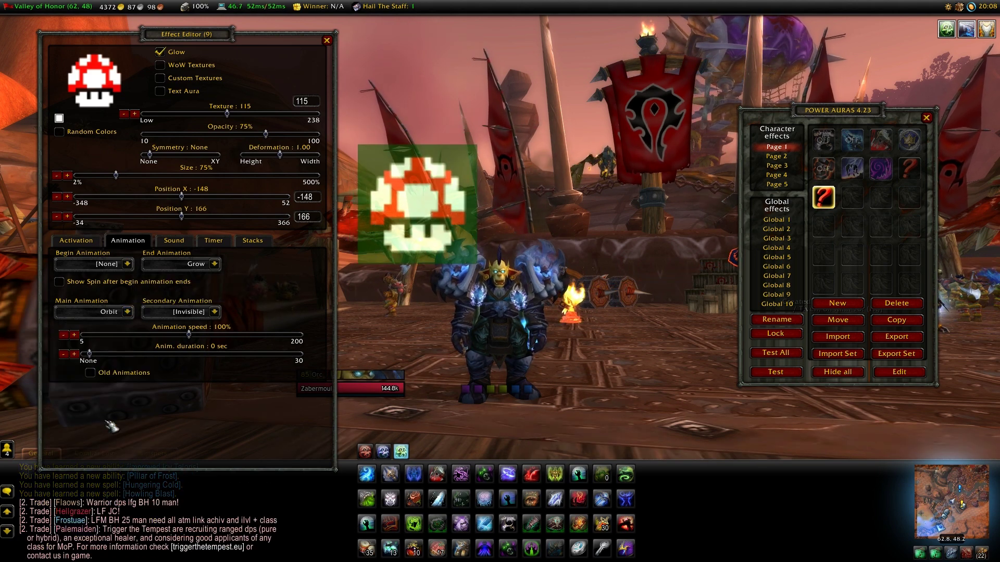
left_click(127, 311)
left_click(112, 432)
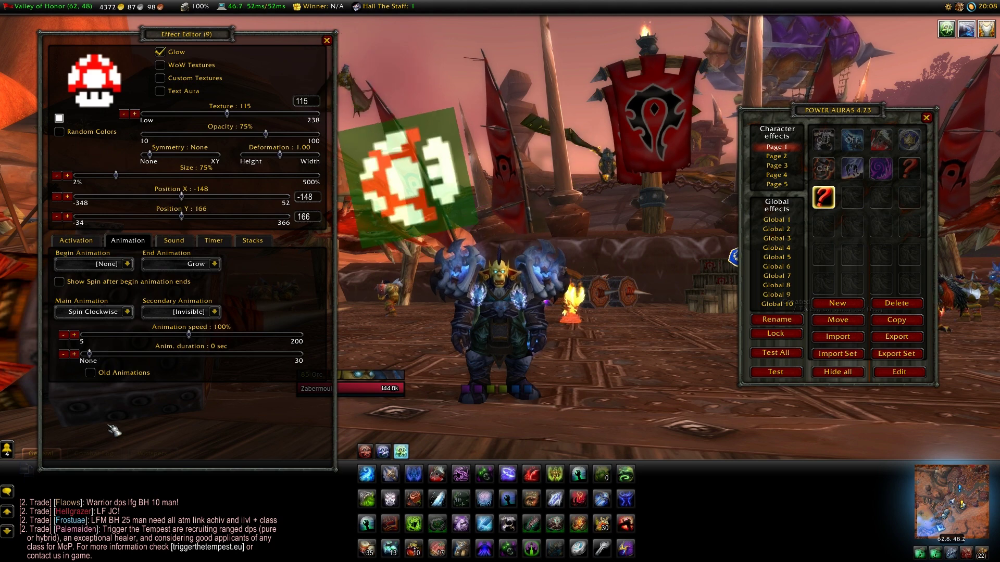
Settle on Flashing as the main animation, then show the Sound tab's list of sounds.
left_click(128, 312)
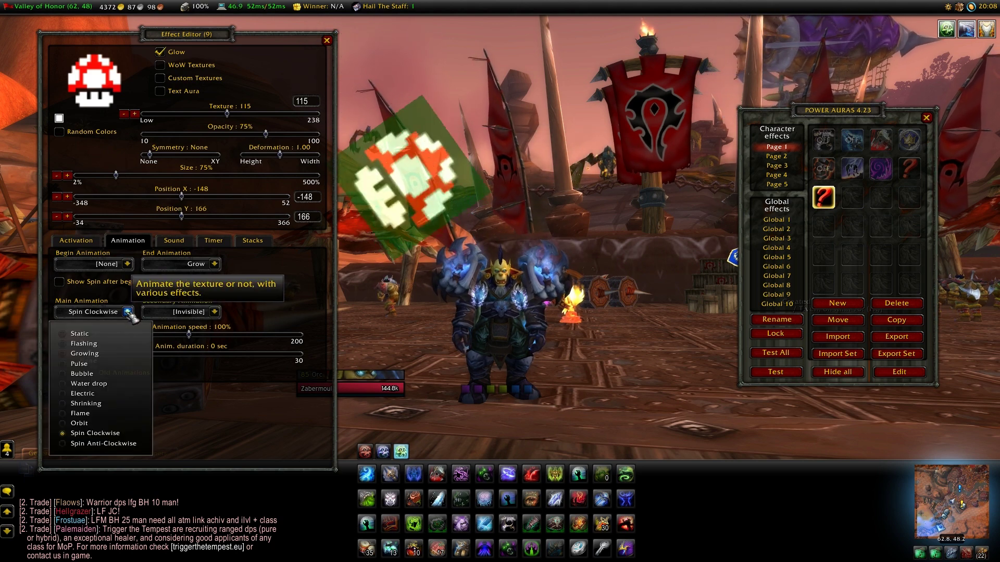
left_click(99, 344)
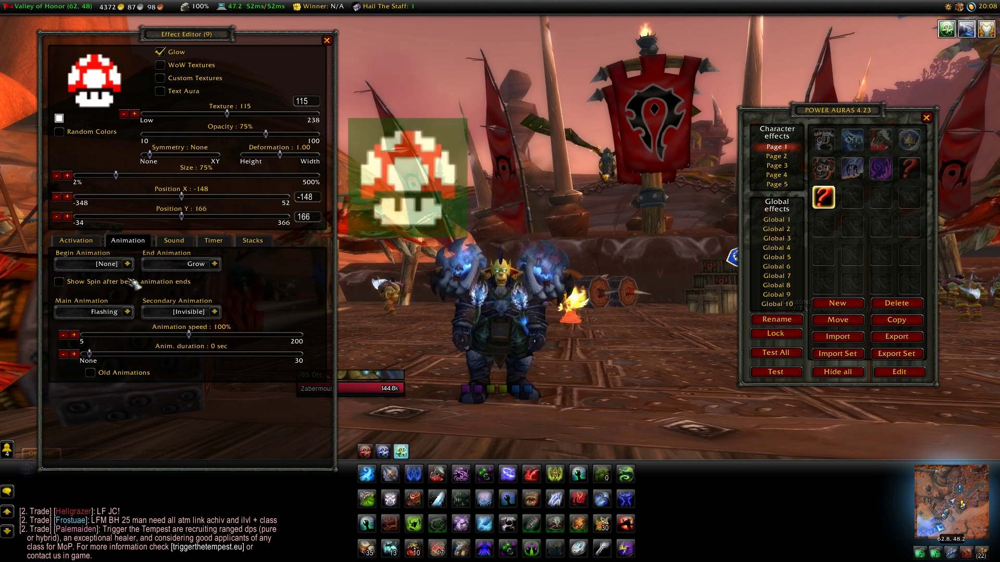
left_click(127, 312)
left_click(127, 312)
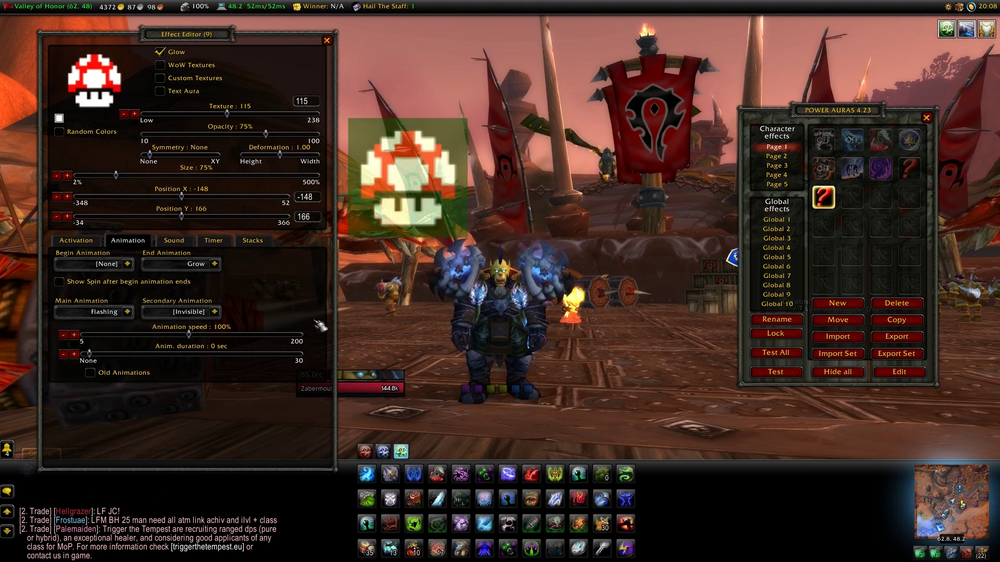
left_click(172, 242)
left_click(201, 310)
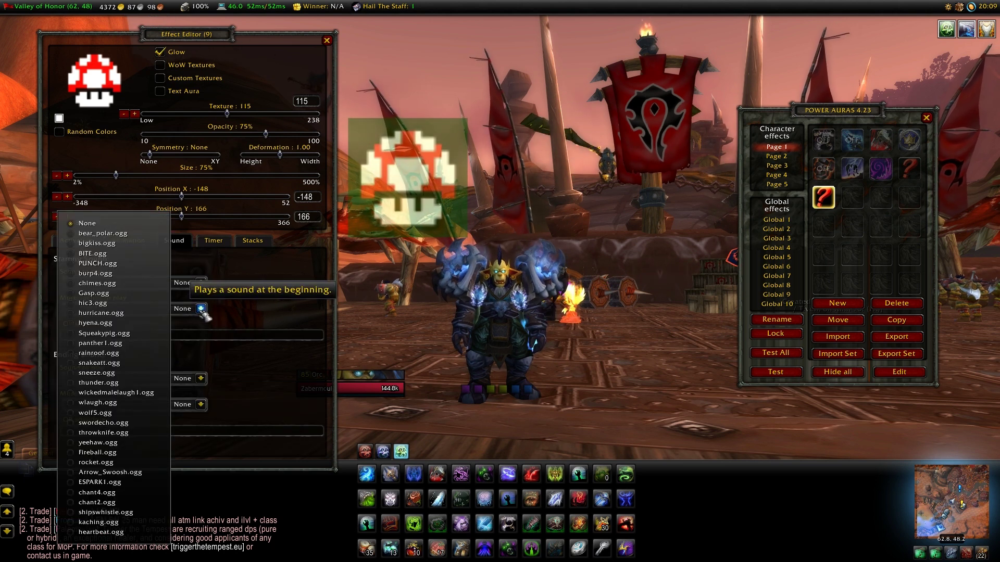